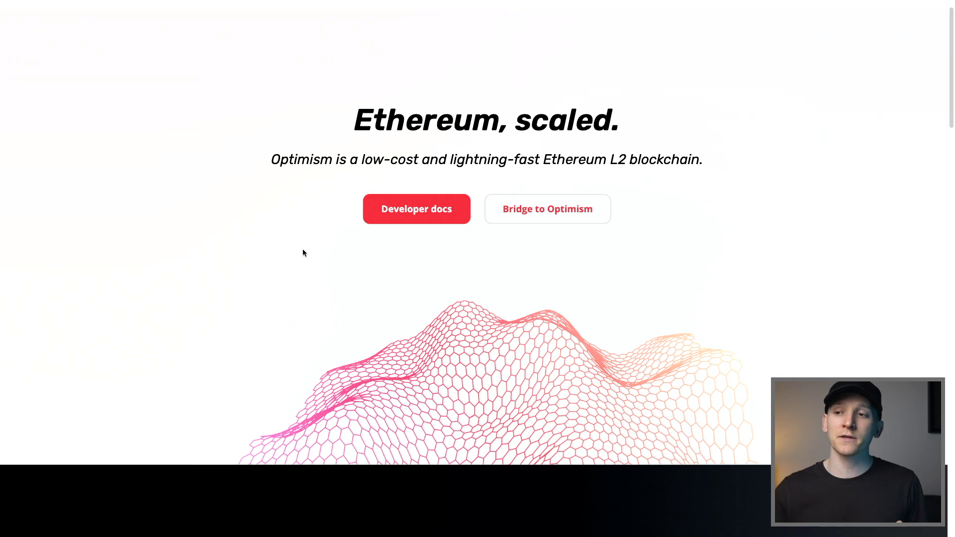
# Switch Uniswap's network from Ethereum to Optimism, triggering MetaMask's network-switch request.
pyautogui.scroll(-9, 304, 253)
pyautogui.scroll(-3, 304, 253)
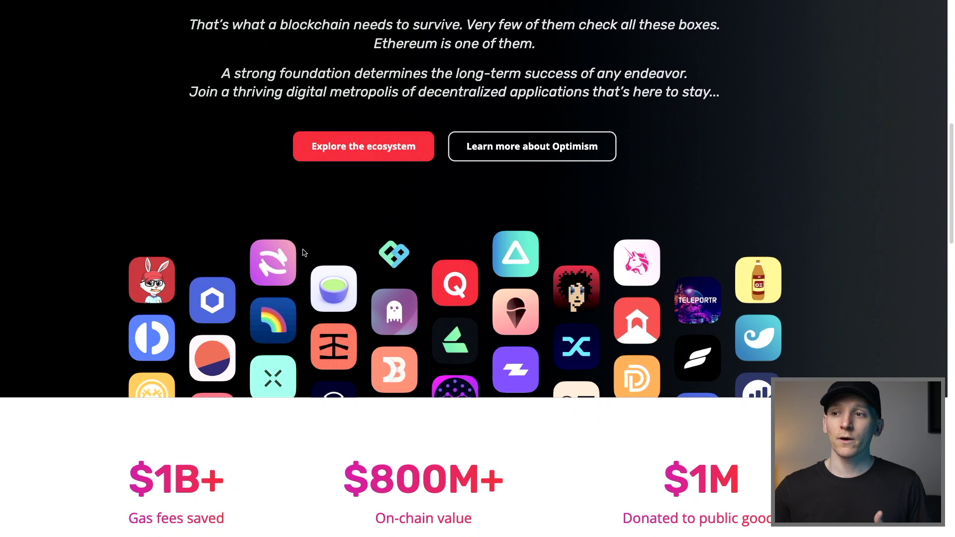
pyautogui.scroll(-1, 370, 268)
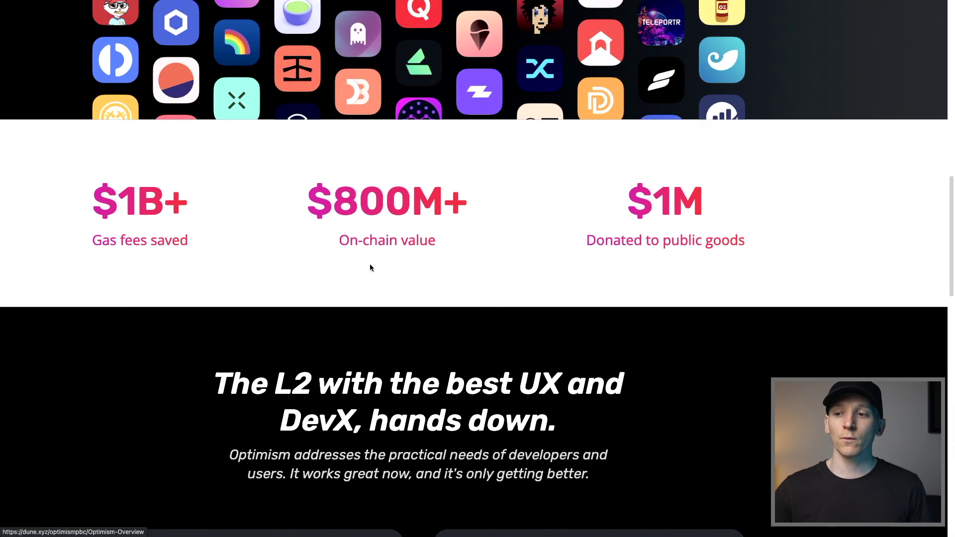
pyautogui.hscroll(-2, 370, 267)
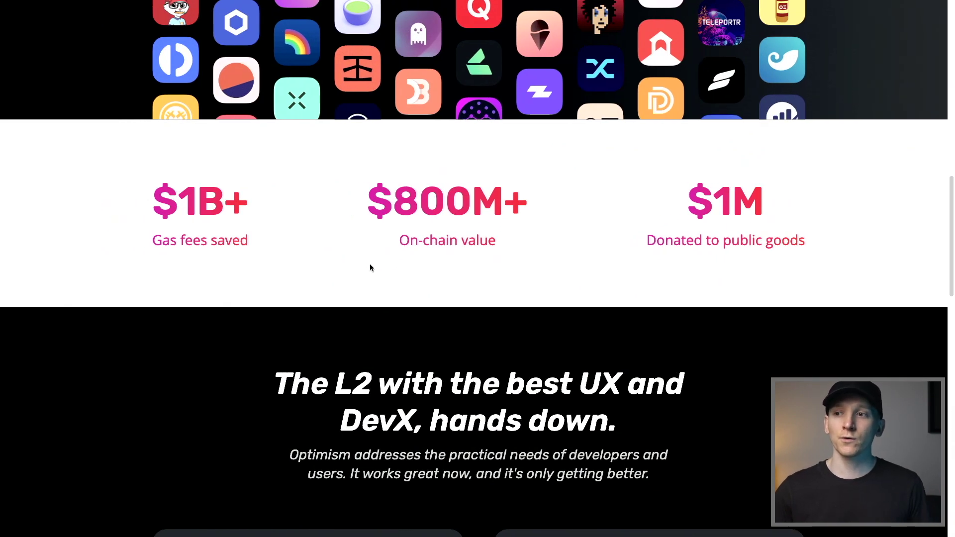
pyautogui.scroll(4, 370, 267)
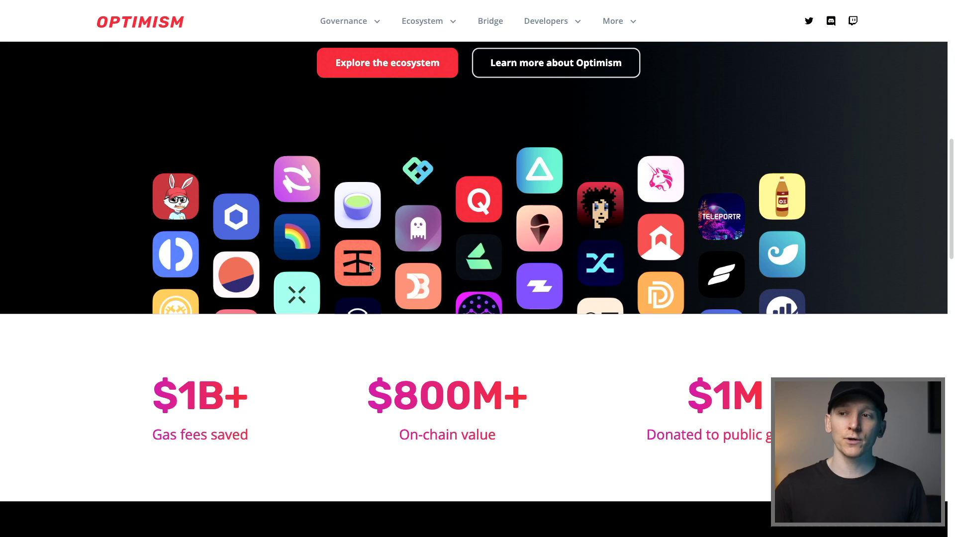
pyautogui.scroll(10, 370, 268)
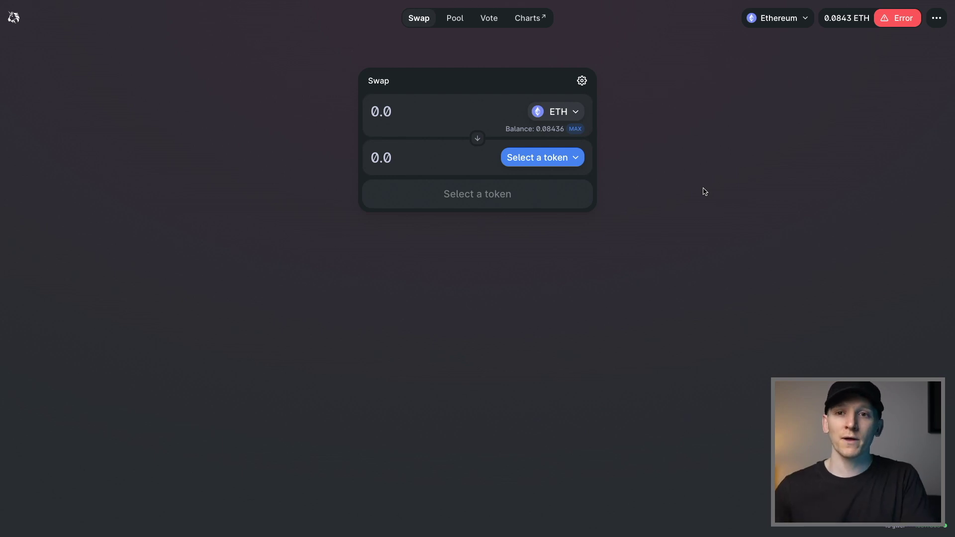
pyautogui.click(796, 22)
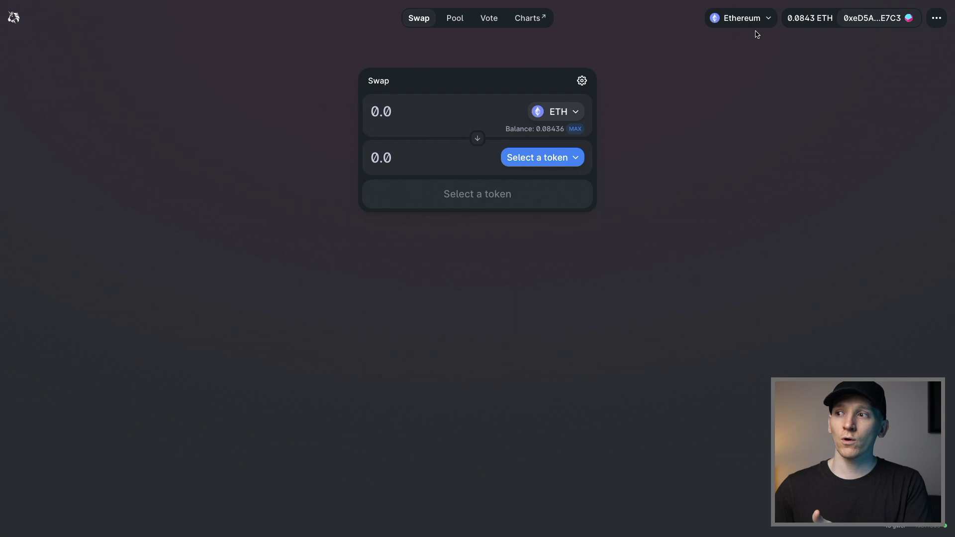
pyautogui.moveTo(757, 23)
pyautogui.click(745, 135)
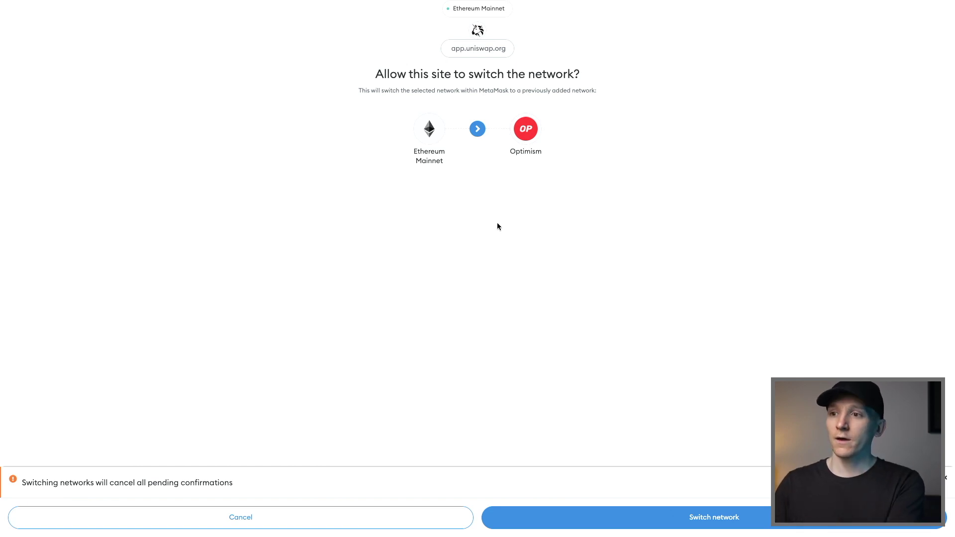
# Cancel the switch request and open MetaMask settings to review the saved Optimism network (chain ID 10).
pyautogui.click(266, 516)
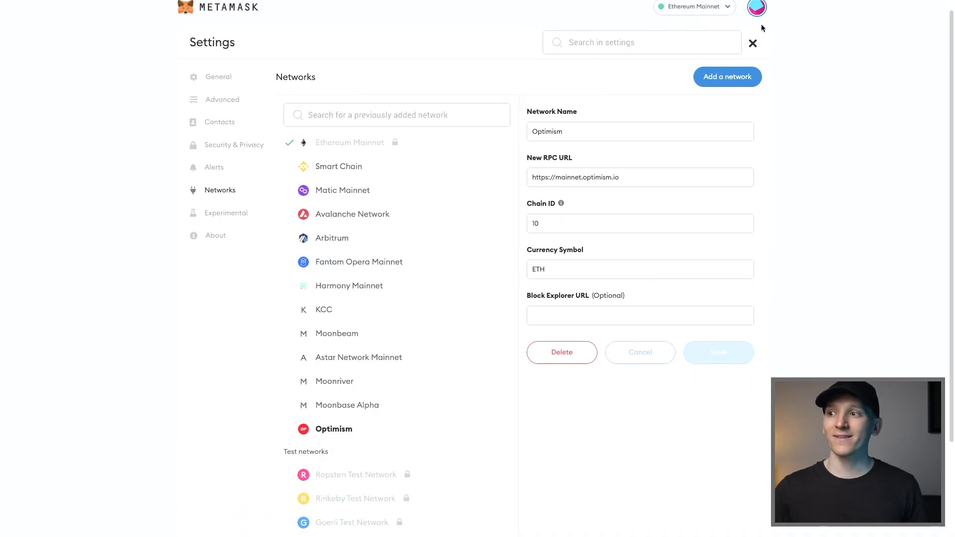
pyautogui.click(756, 9)
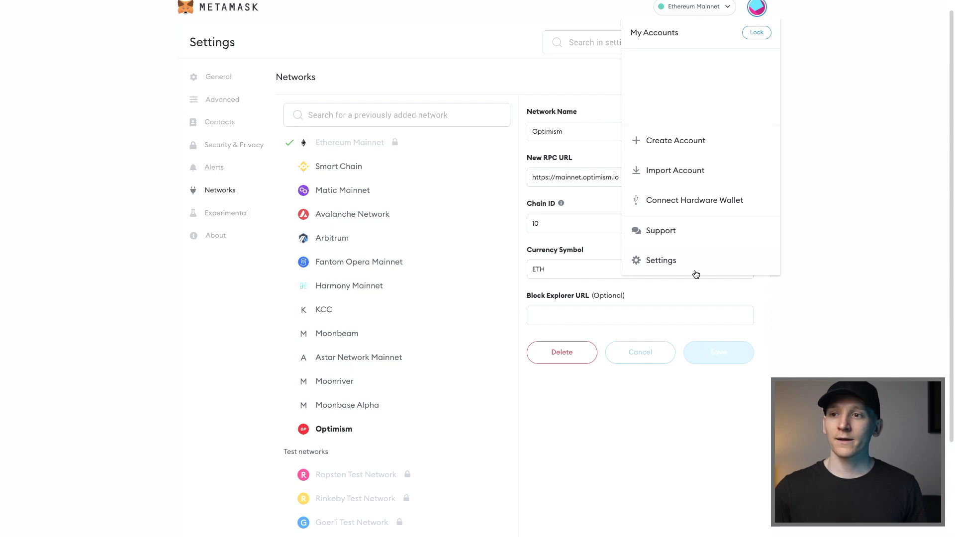
pyautogui.click(195, 379)
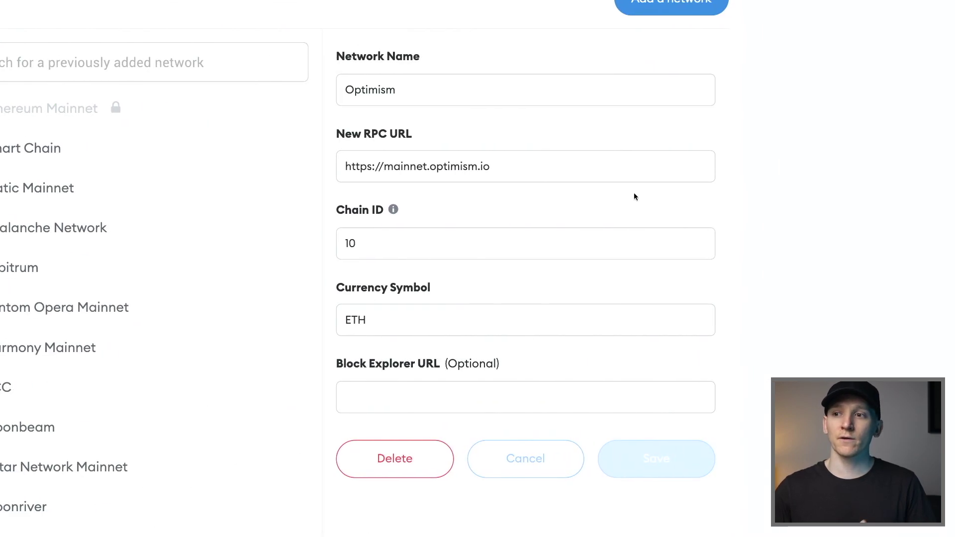
pyautogui.scroll(-1, 551, 159)
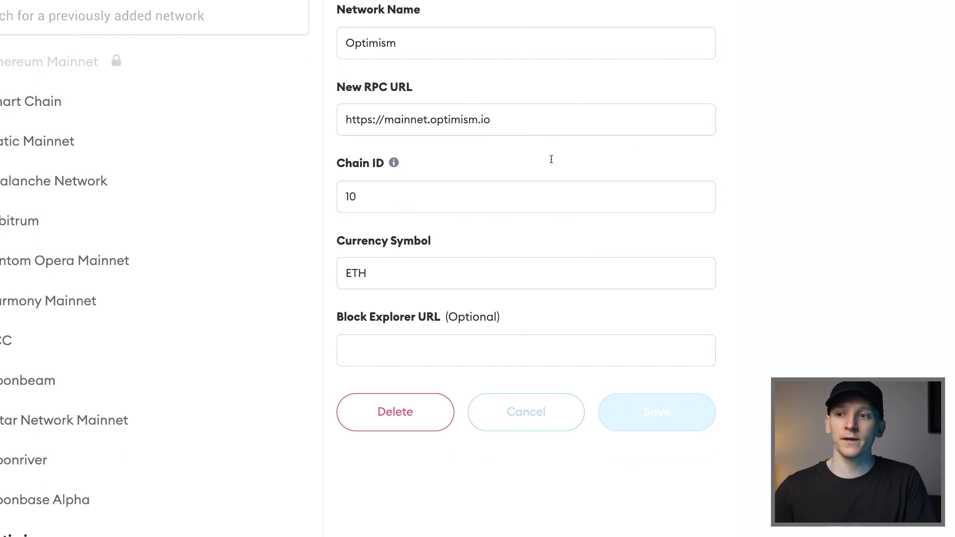
pyautogui.scroll(1, 550, 158)
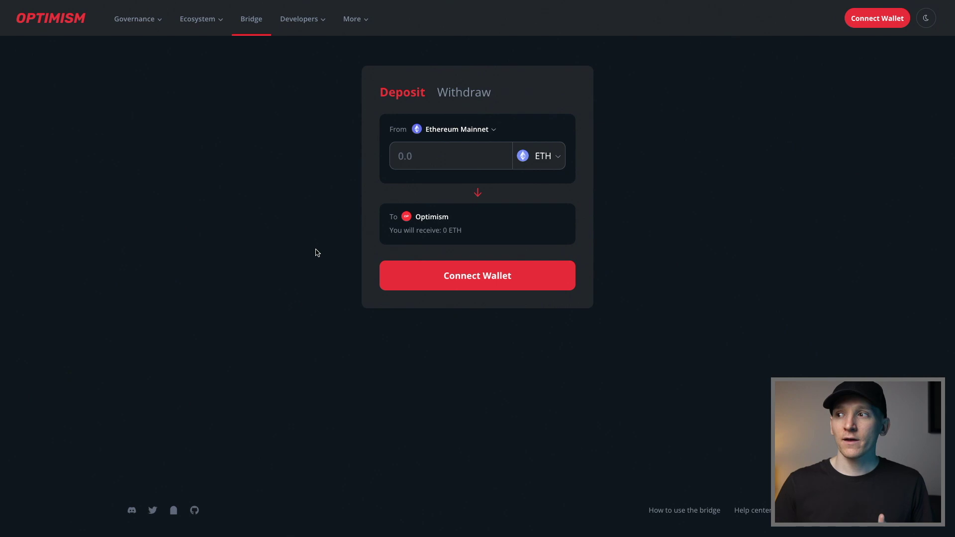
# Connect the MetaMask account to the Optimism Bridge.
pyautogui.click(874, 23)
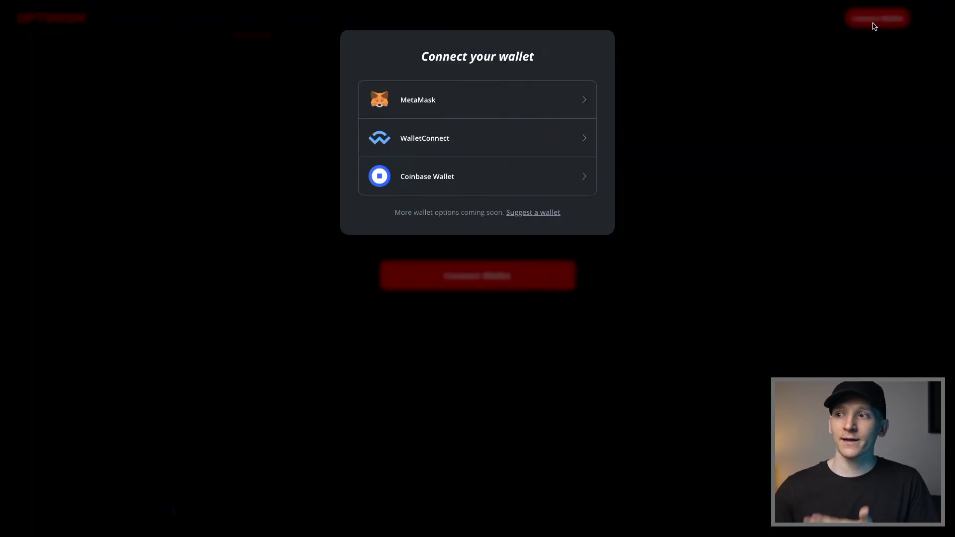
pyautogui.click(389, 99)
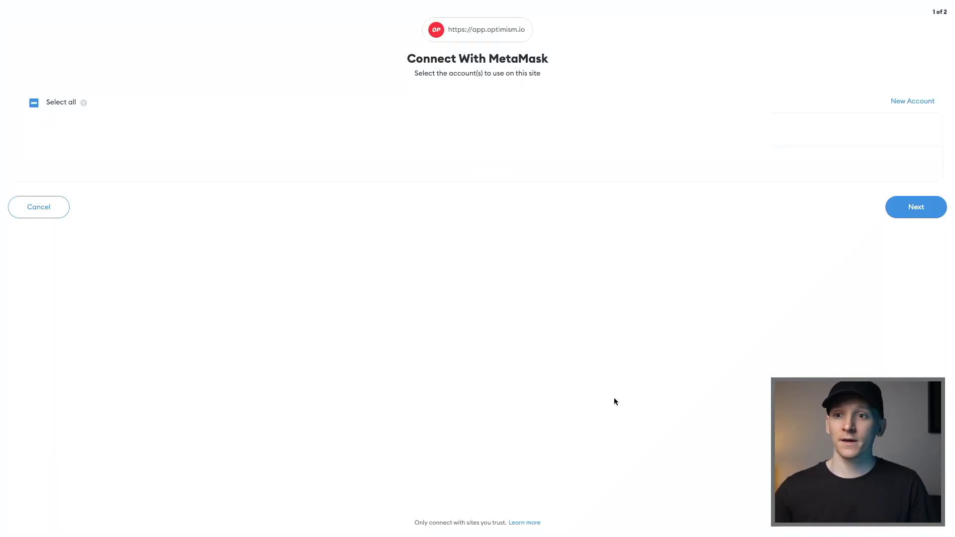
pyautogui.click(923, 206)
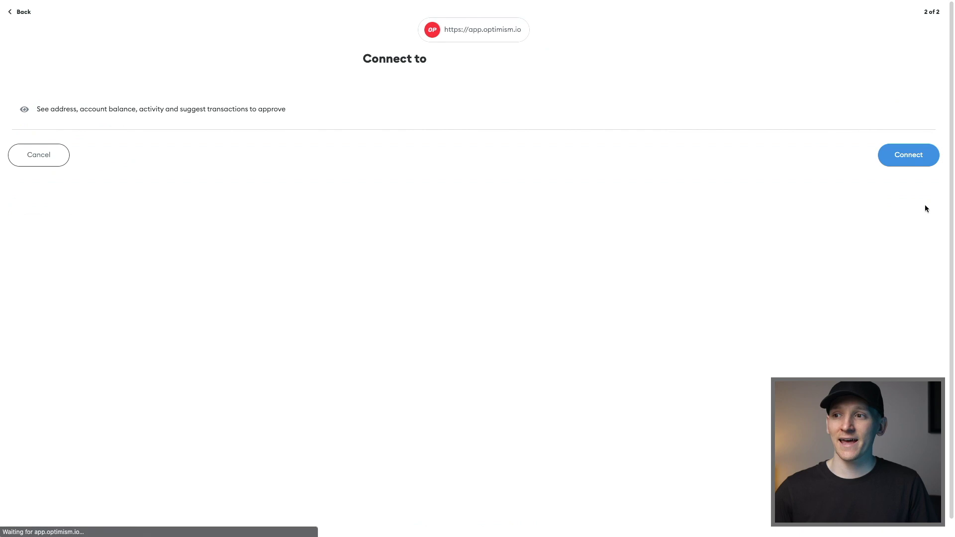
pyautogui.click(908, 156)
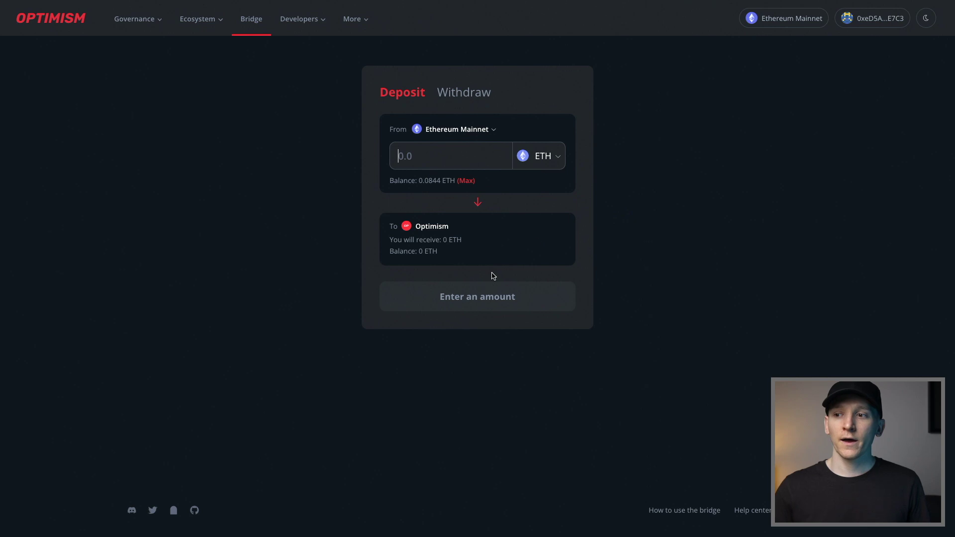
# Enter a 1 ETH deposit amount to reveal the gas fee and insufficient balance.
pyautogui.write('1')
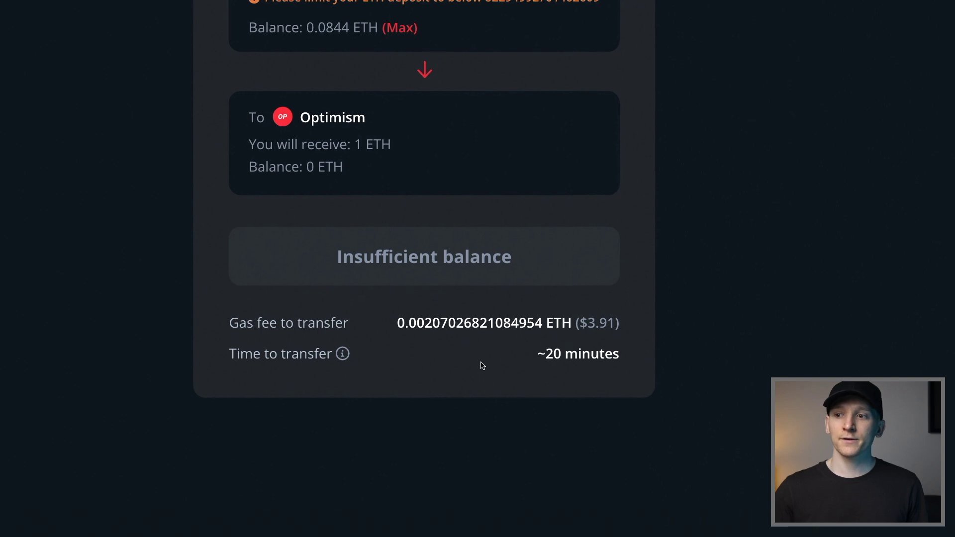
pyautogui.scroll(1, 481, 365)
pyautogui.scroll(2, 475, 372)
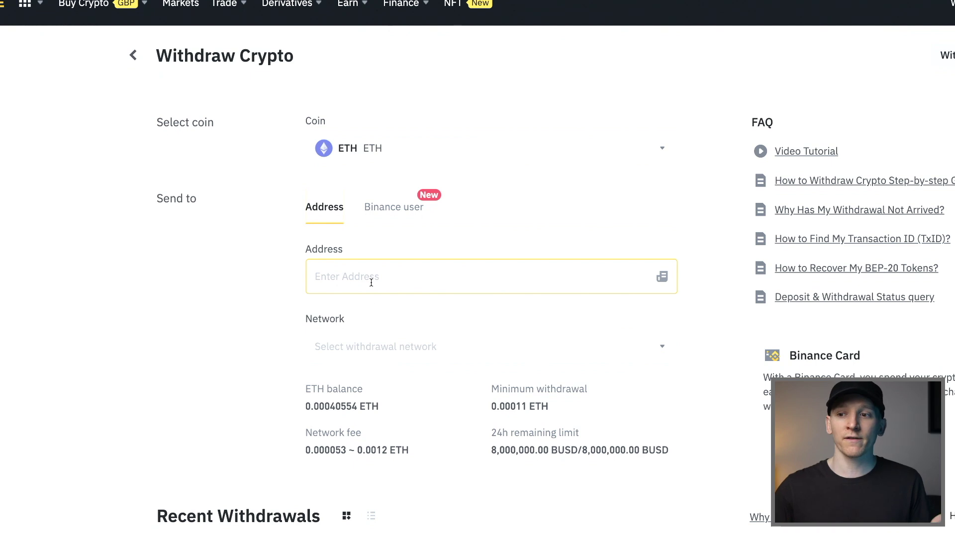
pyautogui.click(431, 351)
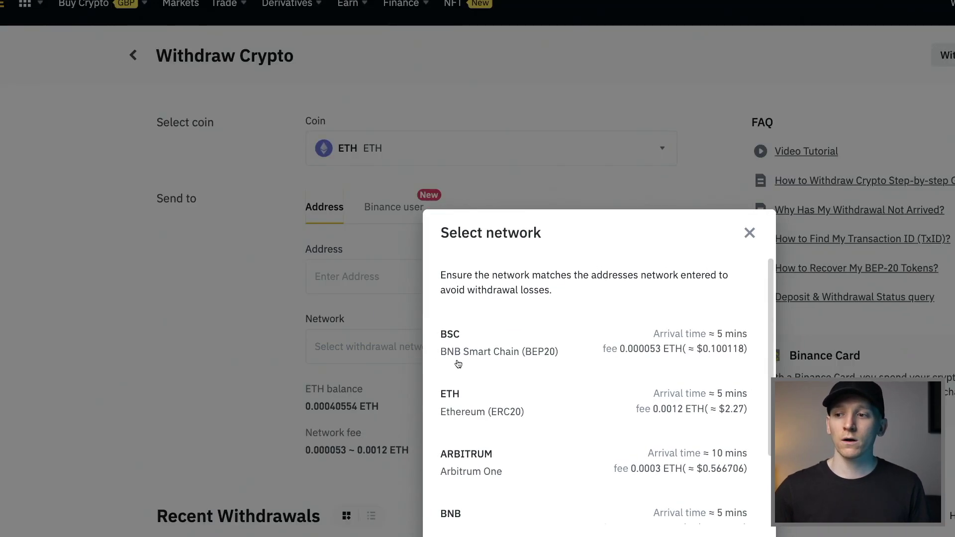
pyautogui.scroll(-1, 547, 385)
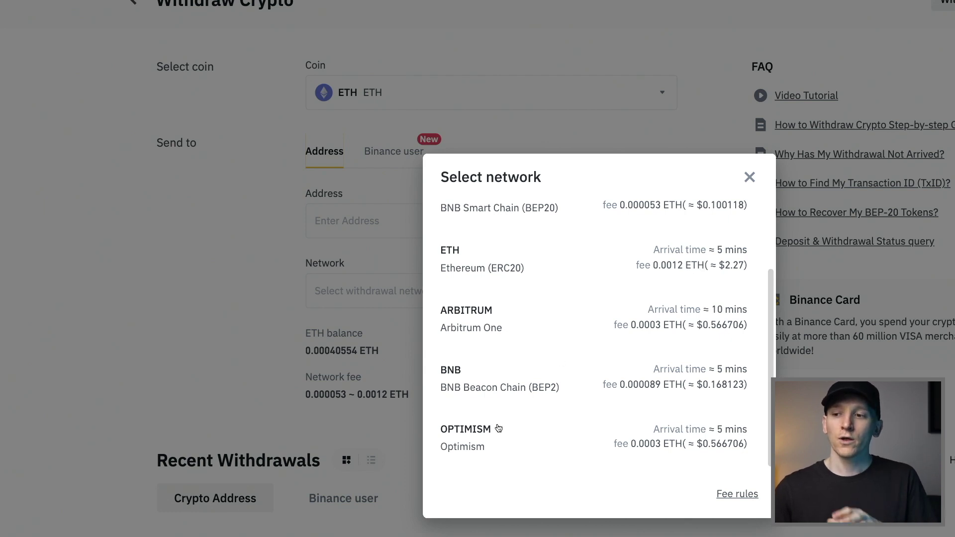
pyautogui.scroll(2, 483, 438)
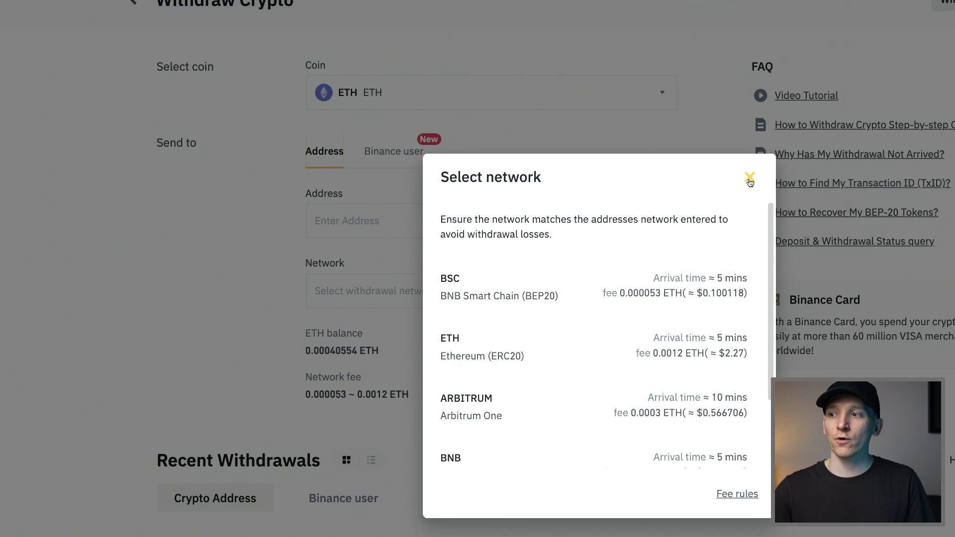
pyautogui.click(749, 177)
pyautogui.scroll(1, 296, 204)
pyautogui.hscroll(-1, 297, 205)
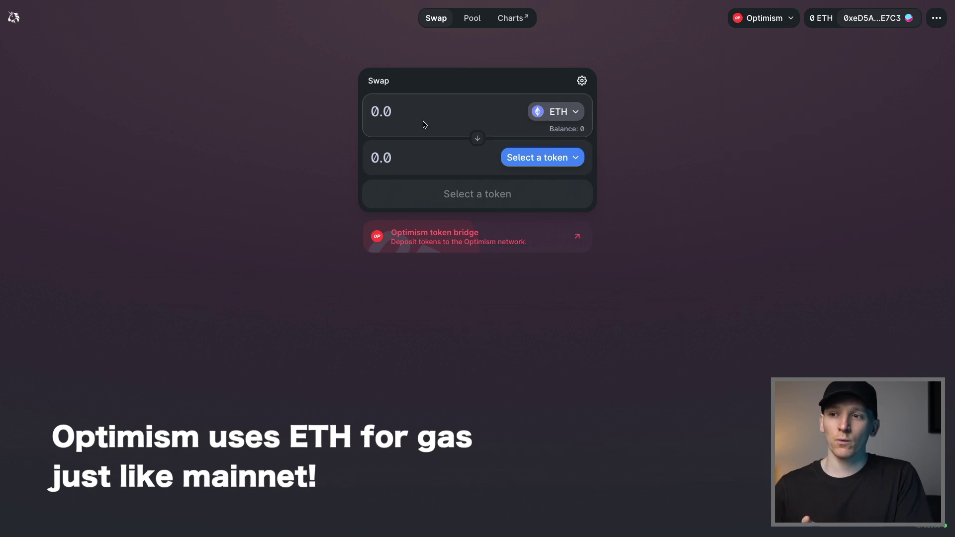
# Enter 1 ETH and choose USDT as the token to receive, then review the quote.
pyautogui.click(407, 113)
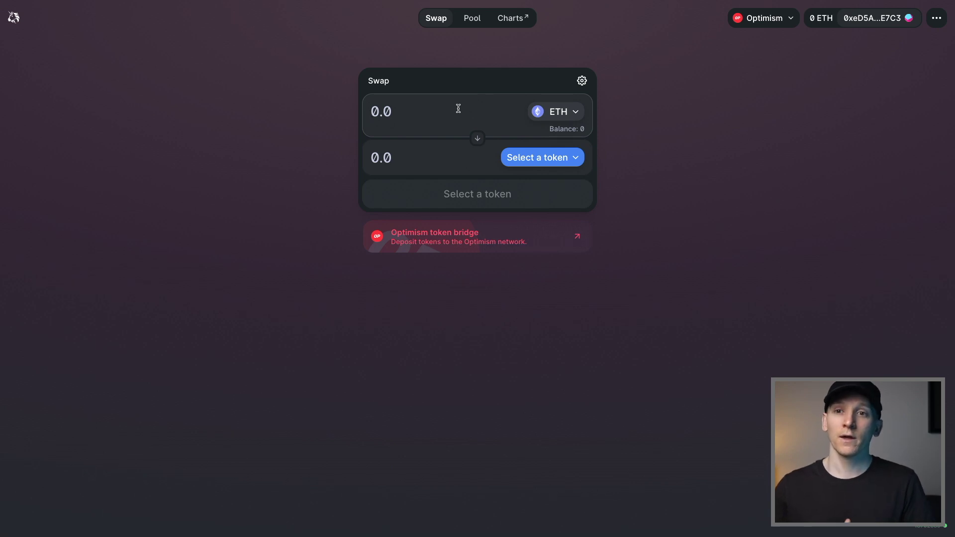
pyautogui.write('1')
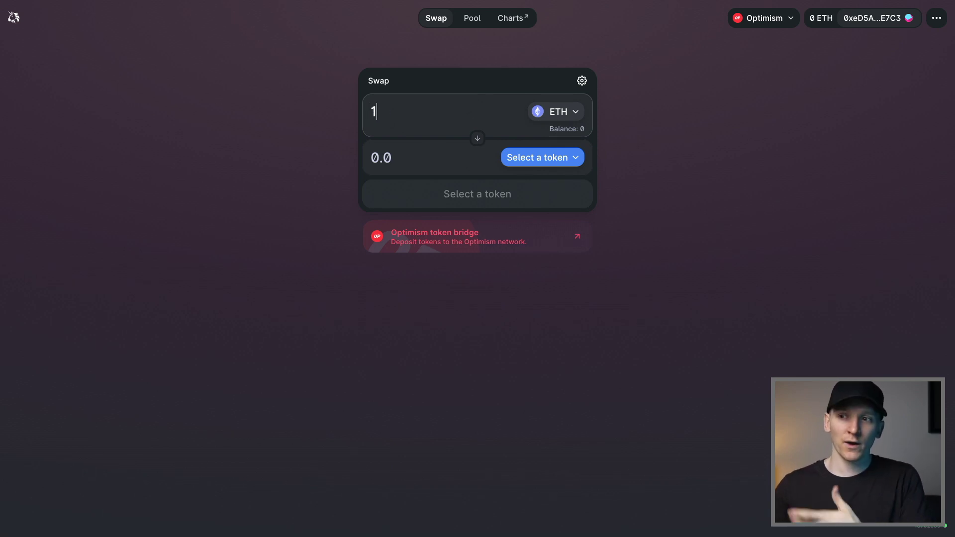
pyautogui.click(542, 159)
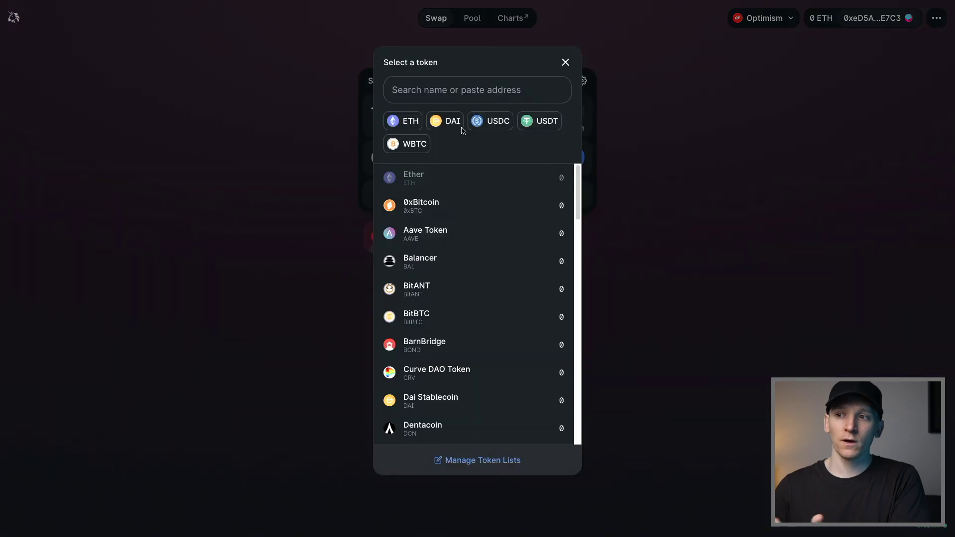
pyautogui.click(534, 124)
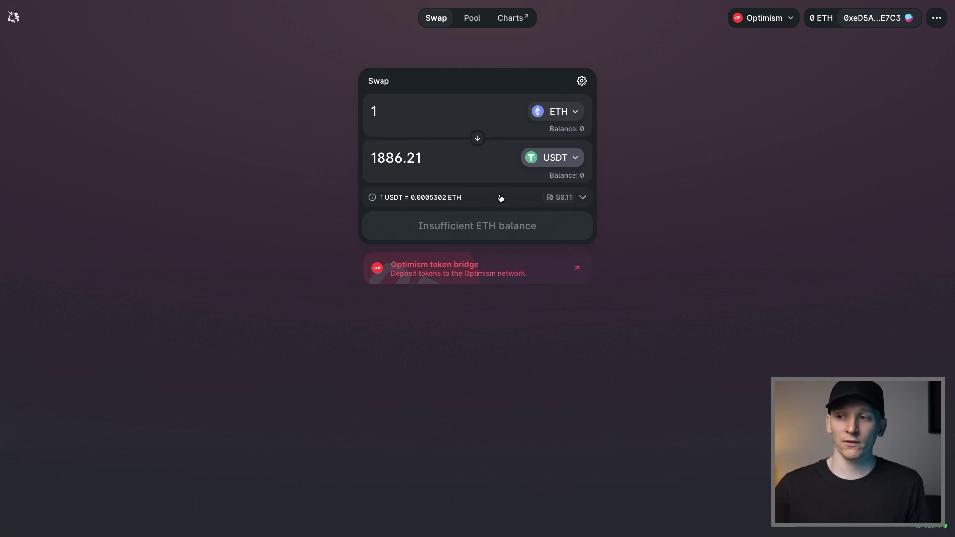
pyautogui.moveTo(573, 200)
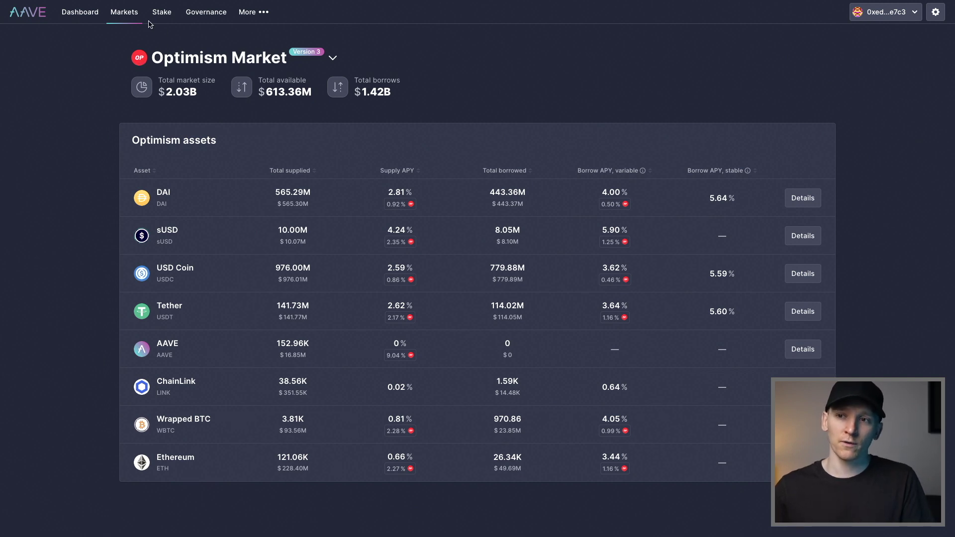
pyautogui.click(331, 59)
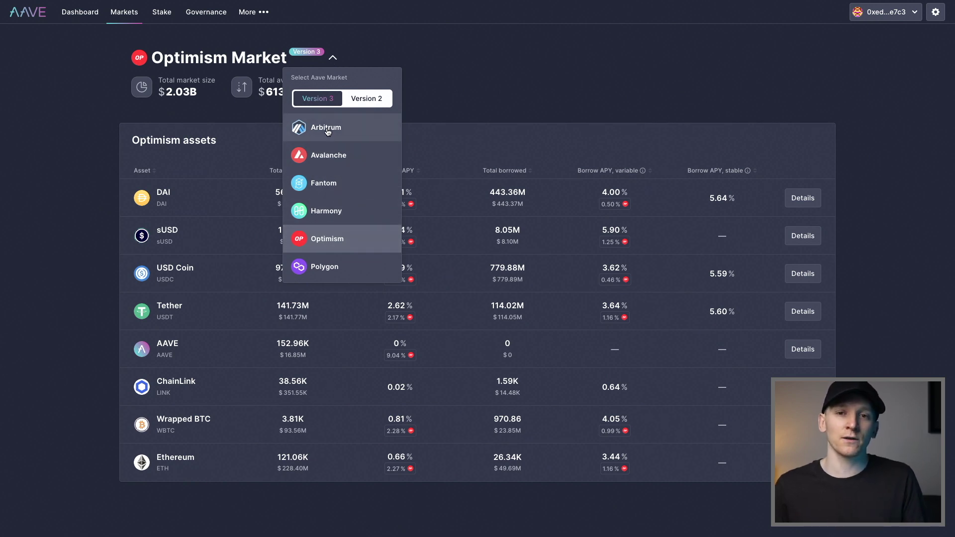
pyautogui.click(328, 132)
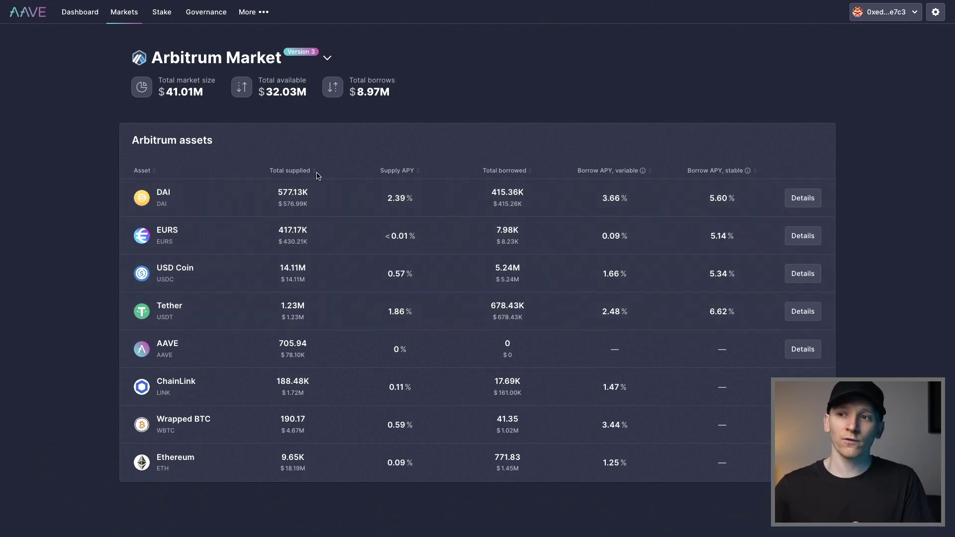
pyautogui.click(326, 56)
pyautogui.click(314, 235)
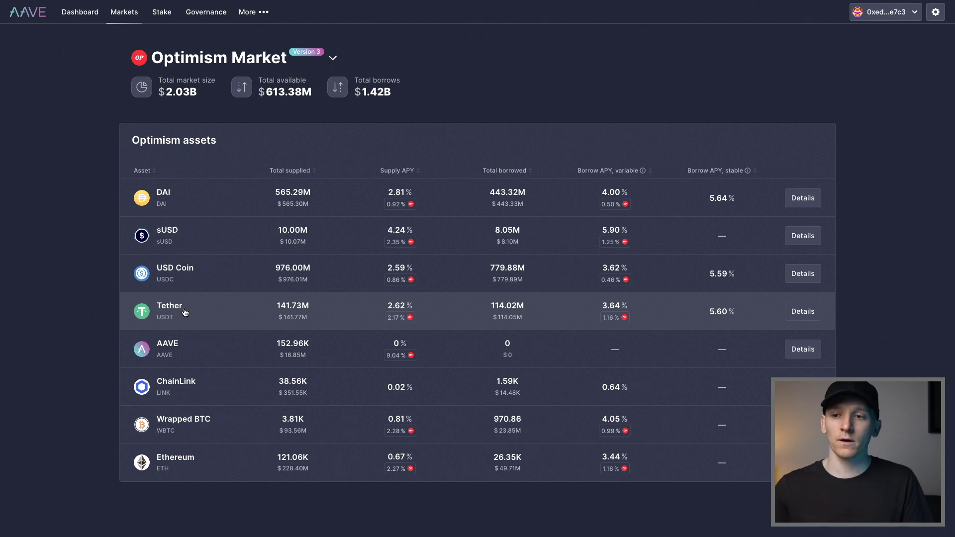
pyautogui.click(182, 311)
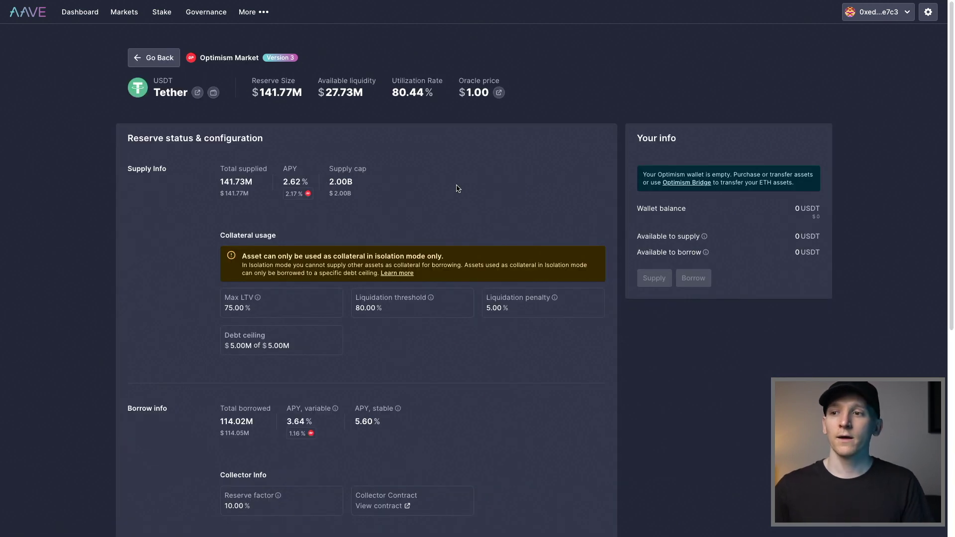
pyautogui.scroll(-1, 458, 188)
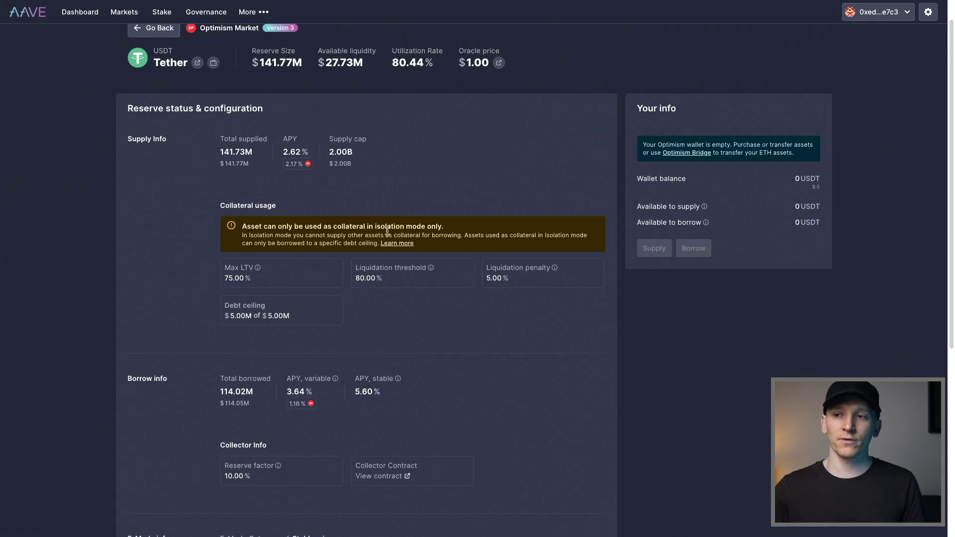
pyautogui.scroll(1, 386, 230)
pyautogui.click(159, 58)
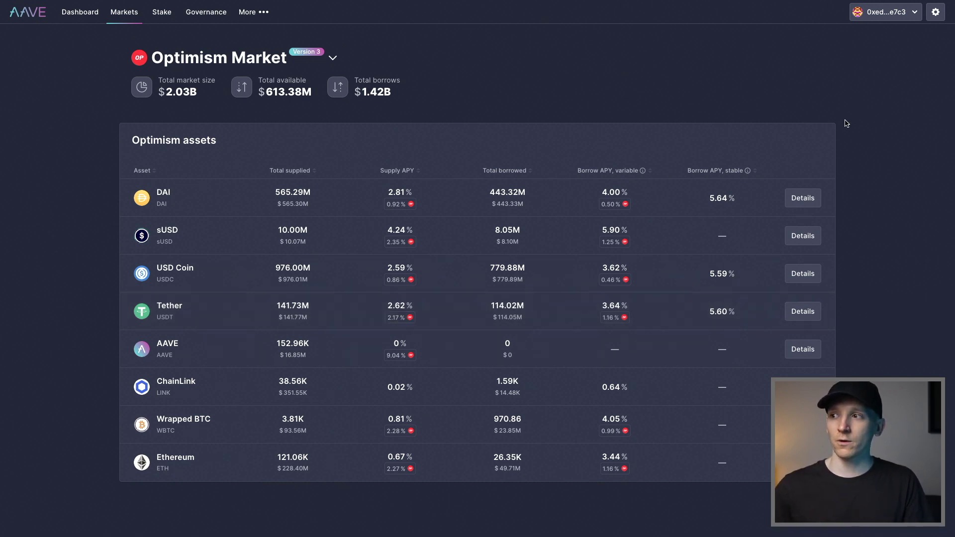
# Check Aave's wallet details to confirm the Optimism network, then close them.
pyautogui.click(917, 17)
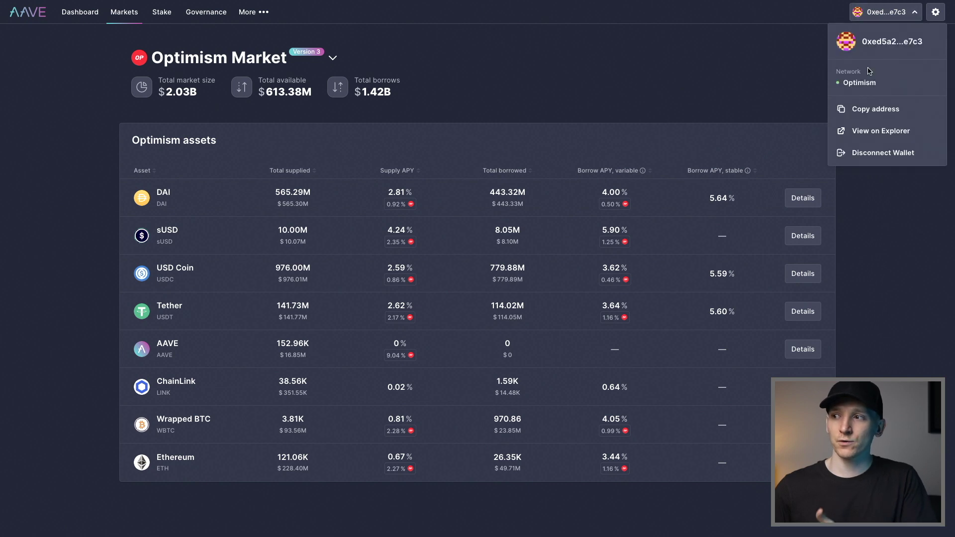
pyautogui.click(673, 64)
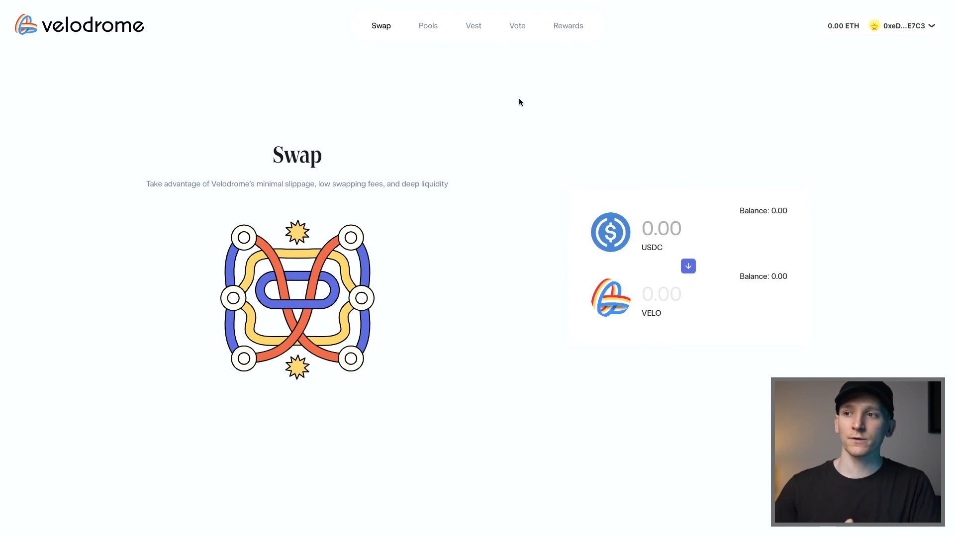
# Go to Velodrome's Pools page and scroll to the table of 47 pools with their APRs.
pyautogui.click(427, 27)
pyautogui.scroll(-3, 101, 267)
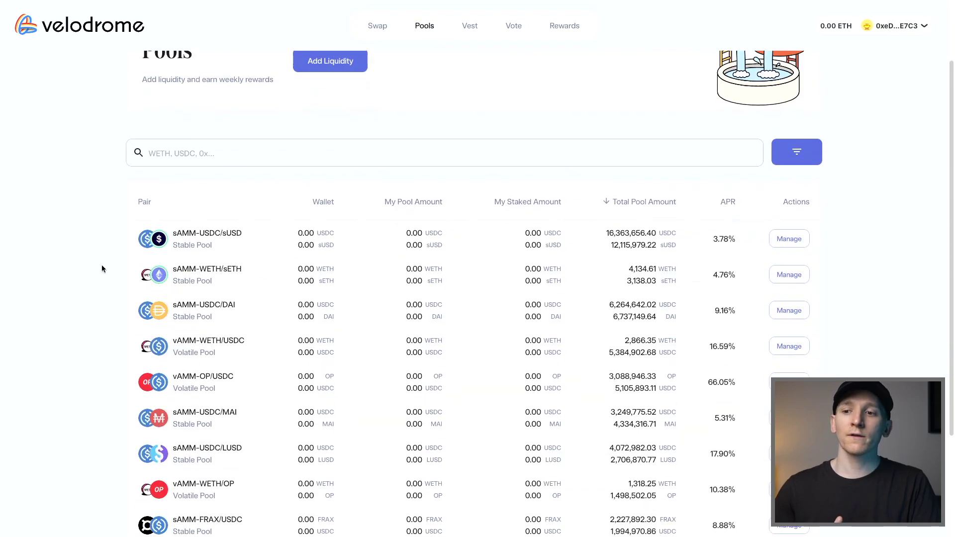
pyautogui.scroll(-1, 102, 269)
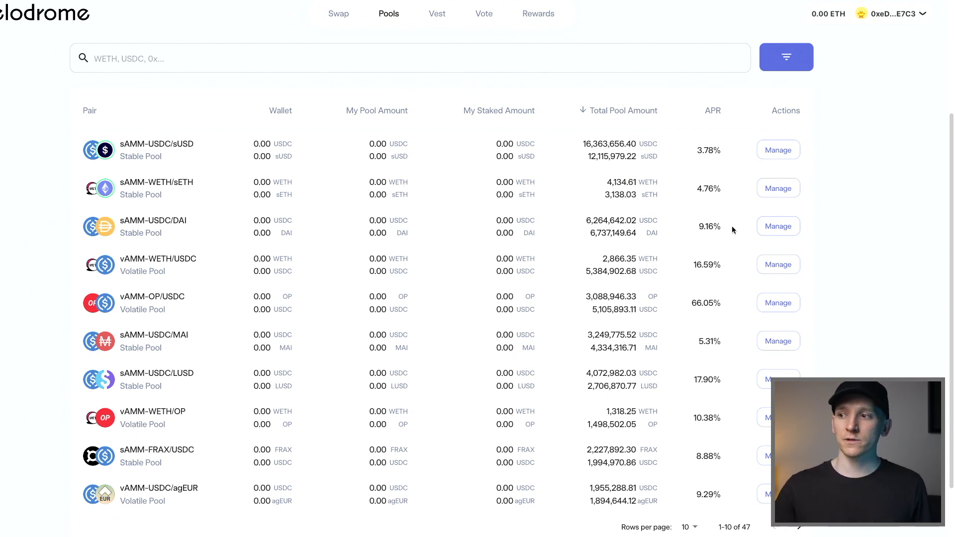
pyautogui.click(779, 226)
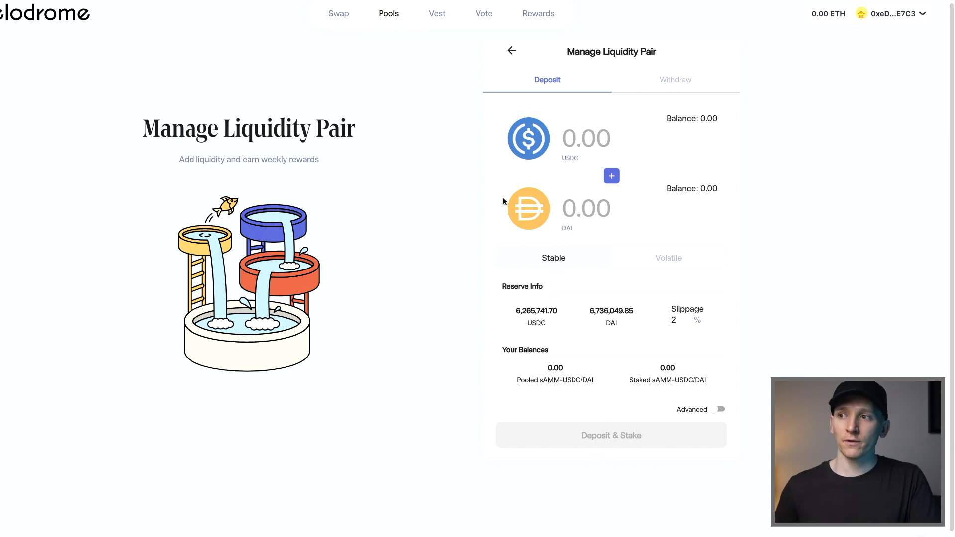
pyautogui.click(512, 50)
pyautogui.scroll(-1, 409, 236)
pyautogui.scroll(-3, 409, 236)
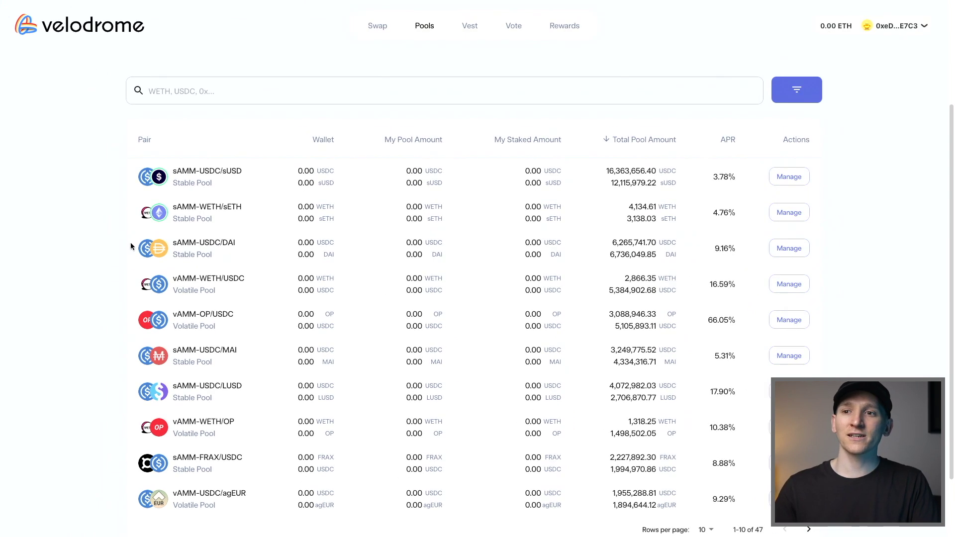
# Scroll up and down the Velodrome pool list, returning to the top of the page.
pyautogui.scroll(1, 130, 244)
pyautogui.scroll(-3, 157, 252)
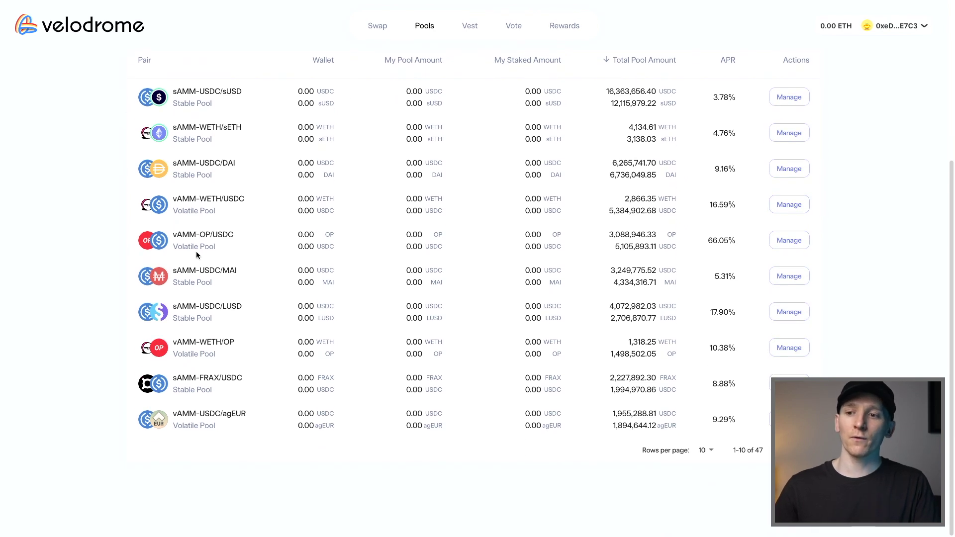
pyautogui.scroll(3, 196, 252)
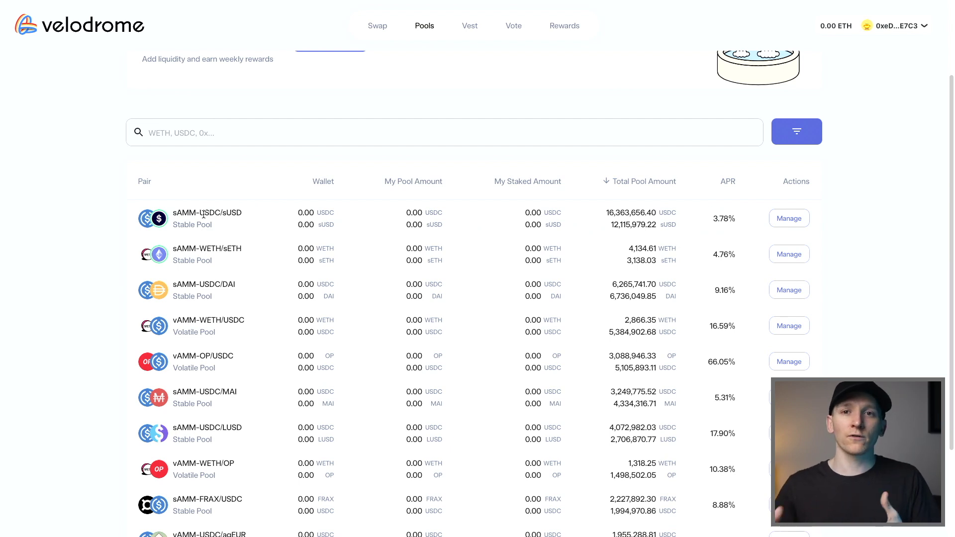
pyautogui.scroll(-1, 203, 214)
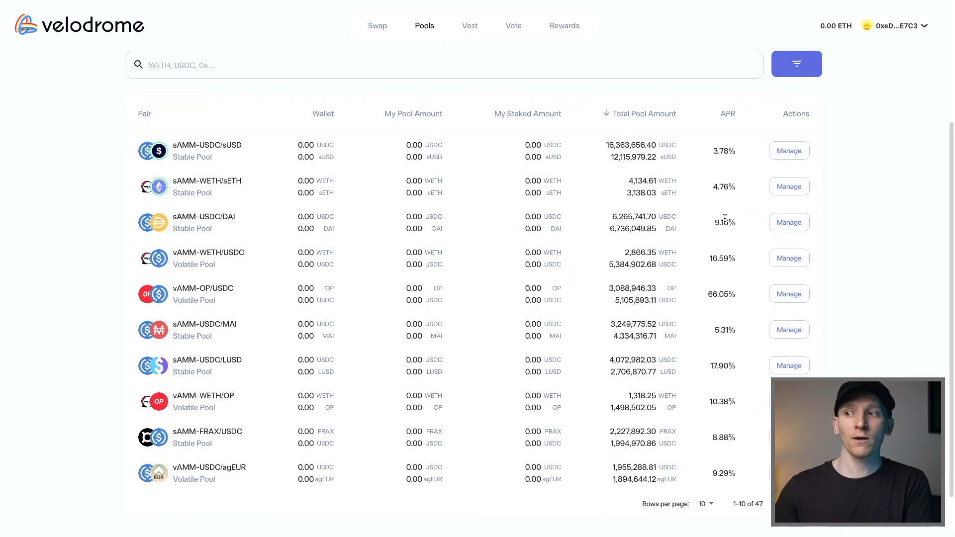
pyautogui.scroll(-1, 690, 220)
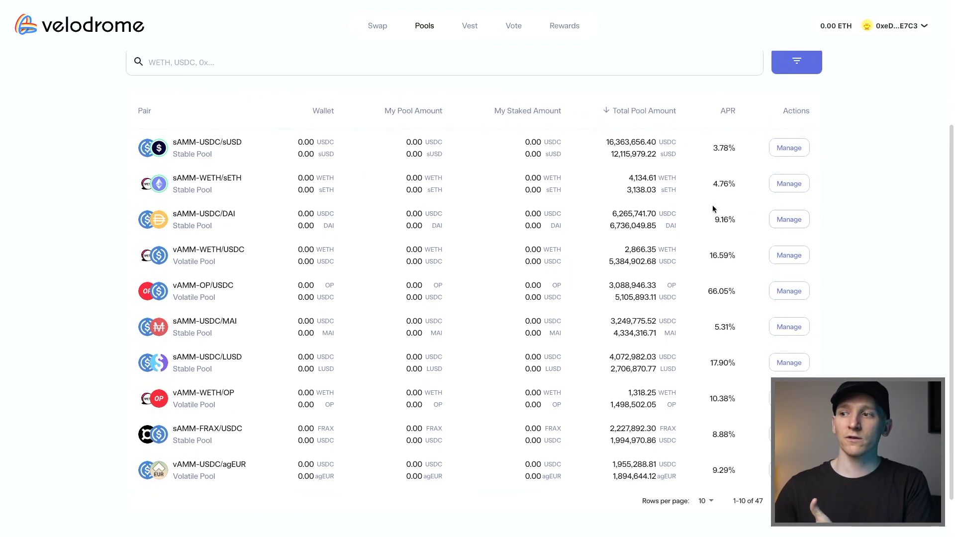
pyautogui.scroll(-1, 703, 250)
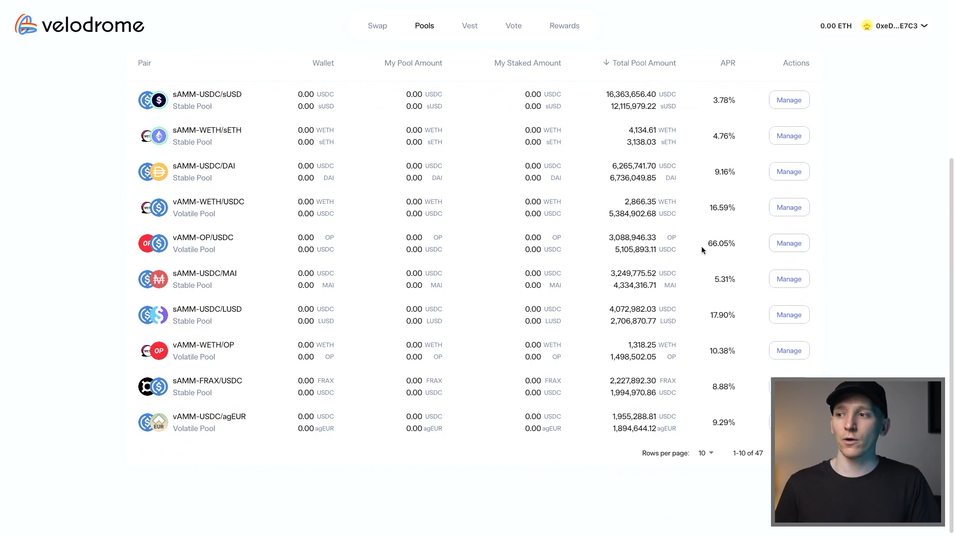
pyautogui.scroll(1, 701, 249)
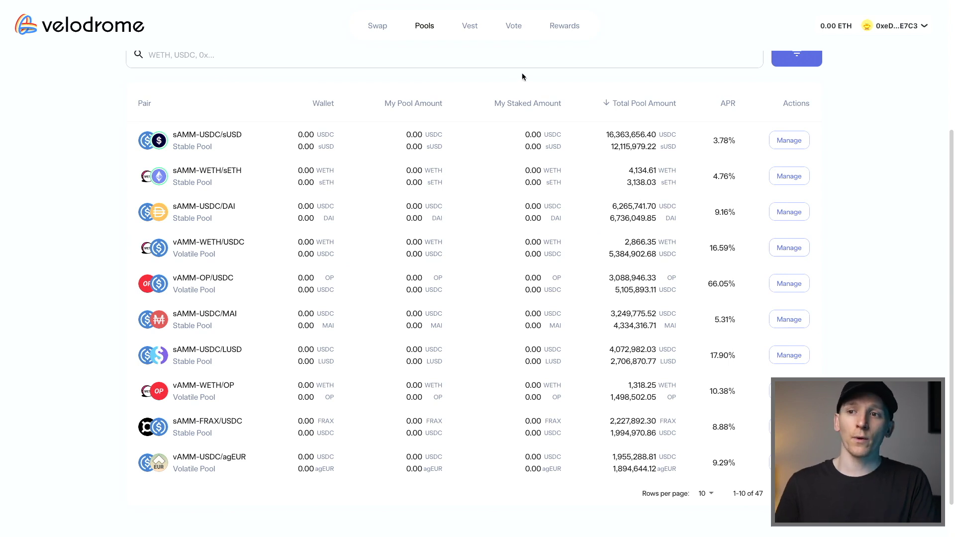
pyautogui.scroll(2, 387, 76)
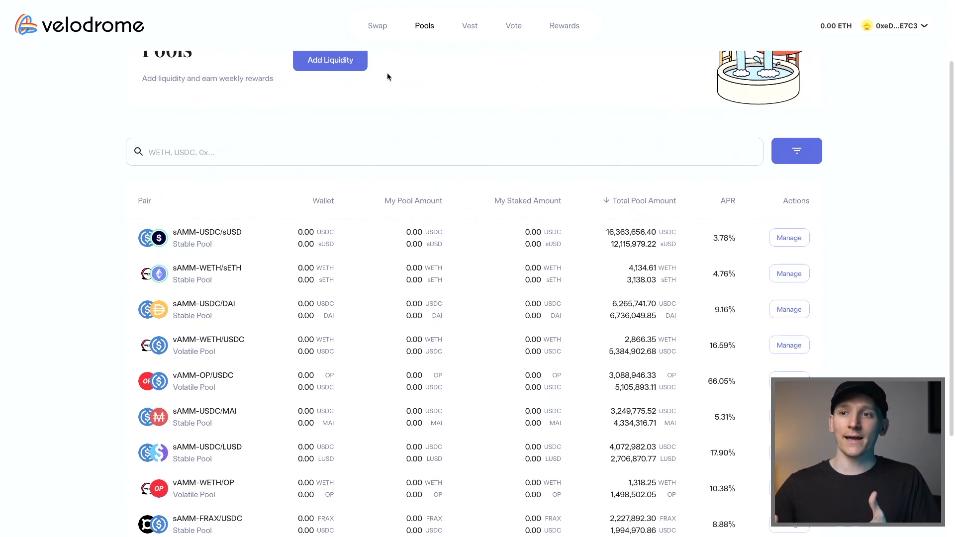
pyautogui.scroll(2, 387, 76)
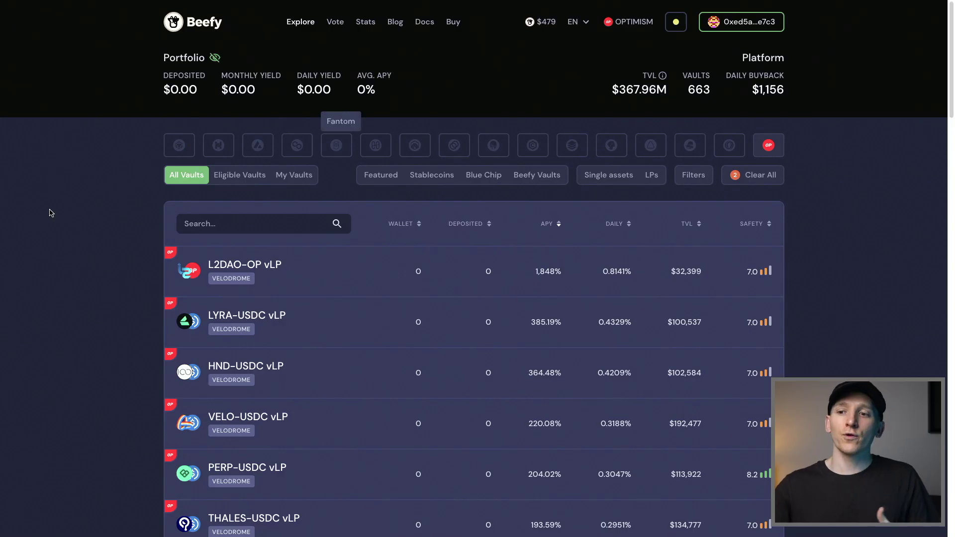
# Scroll through the Optimism-only Beefy vault table and check OP-DAI's 123.44% APY.
pyautogui.scroll(-1, 106, 235)
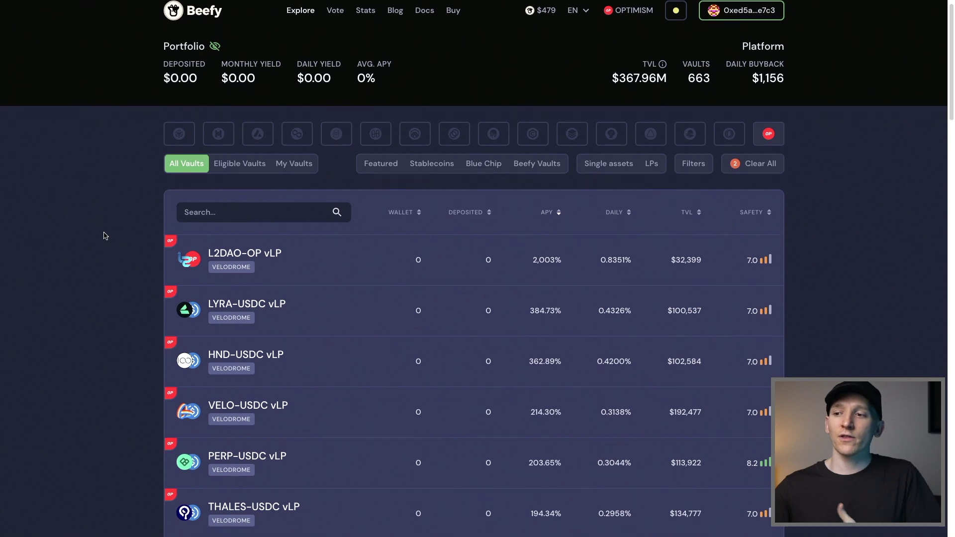
pyautogui.scroll(-2, 105, 235)
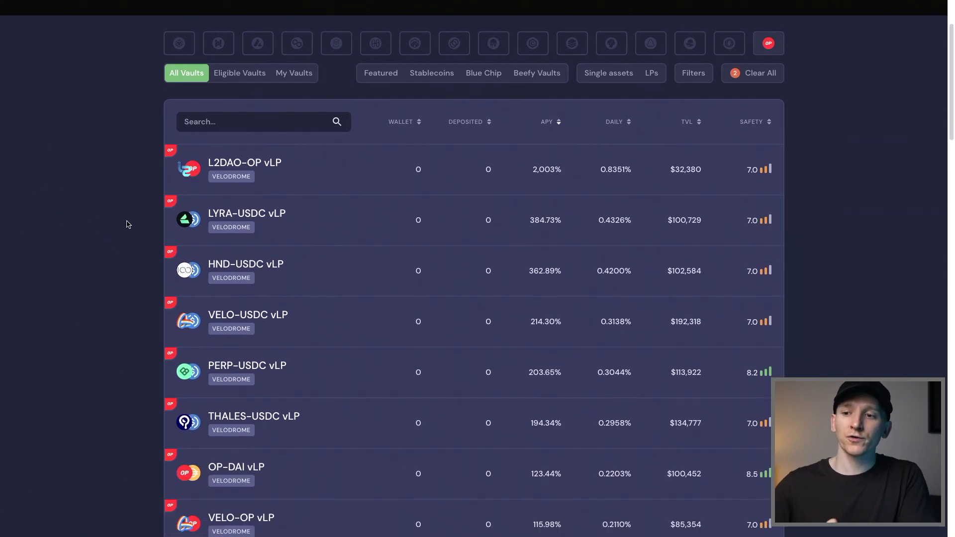
pyautogui.scroll(-1, 128, 224)
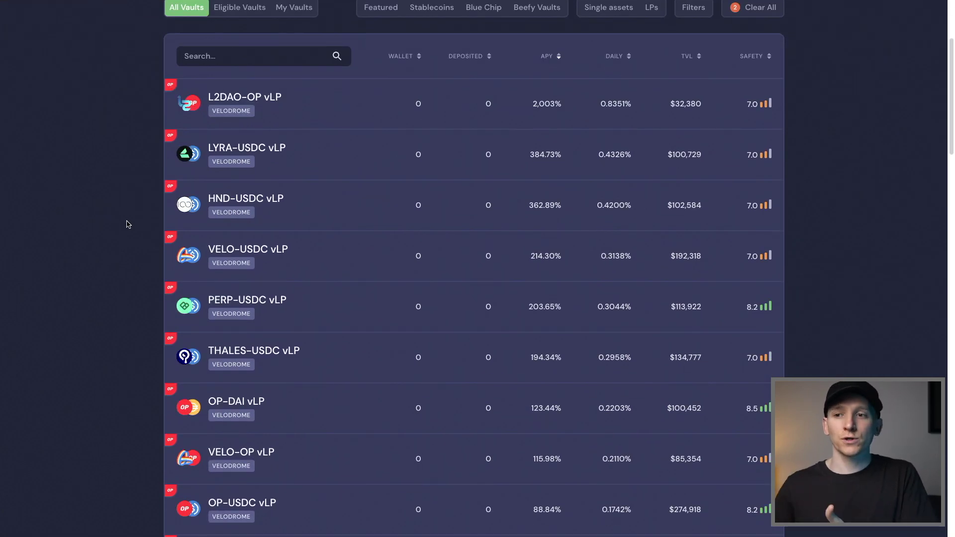
pyautogui.scroll(-5, 127, 224)
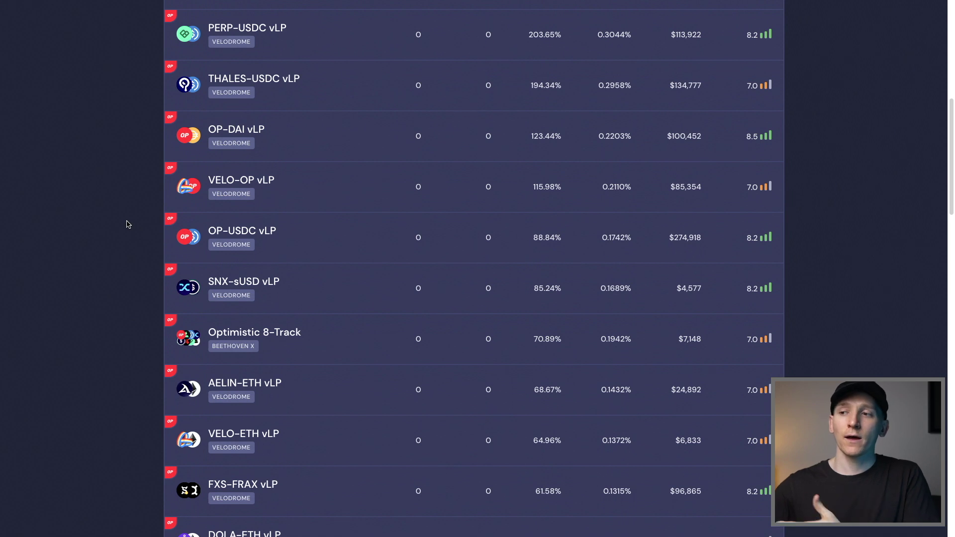
pyautogui.scroll(2, 145, 179)
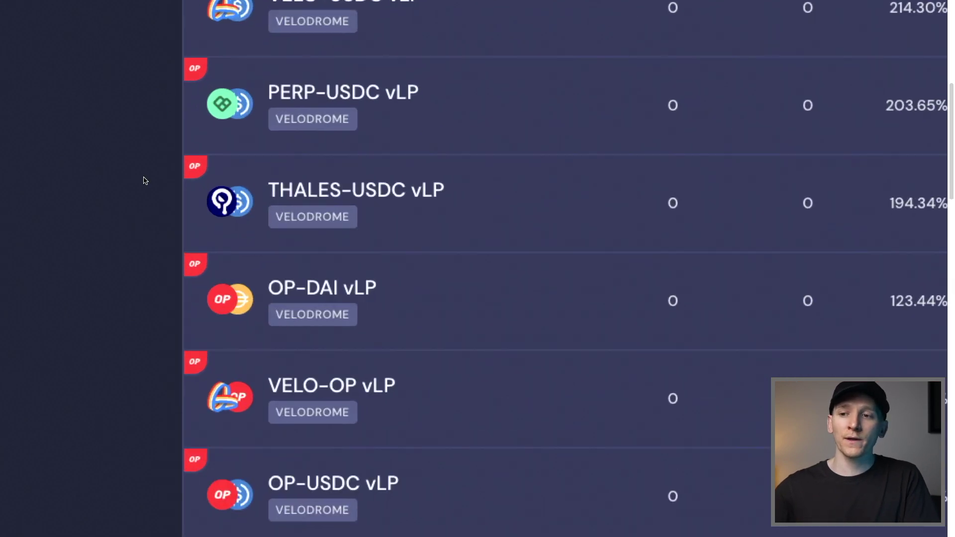
pyautogui.scroll(-3, 145, 181)
pyautogui.hscroll(3, 144, 181)
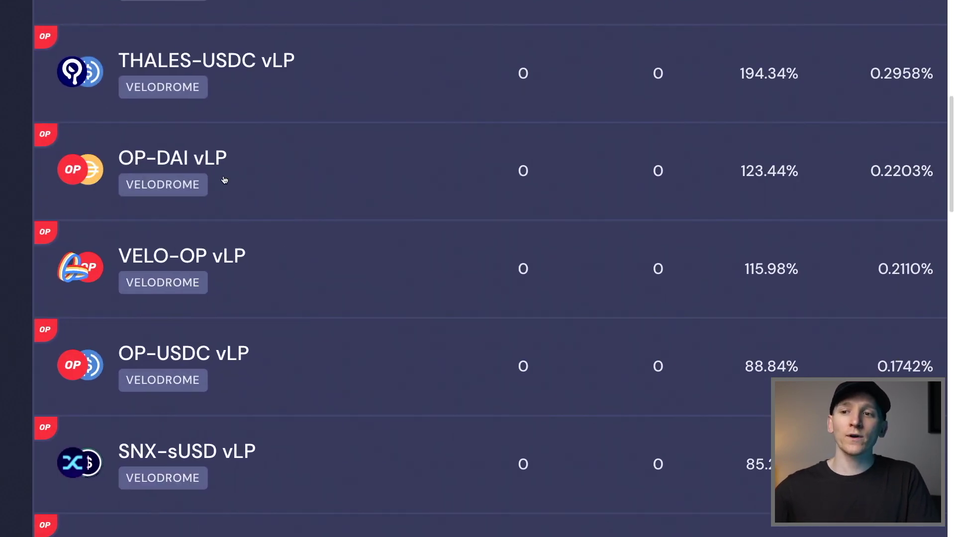
pyautogui.hscroll(1, 264, 177)
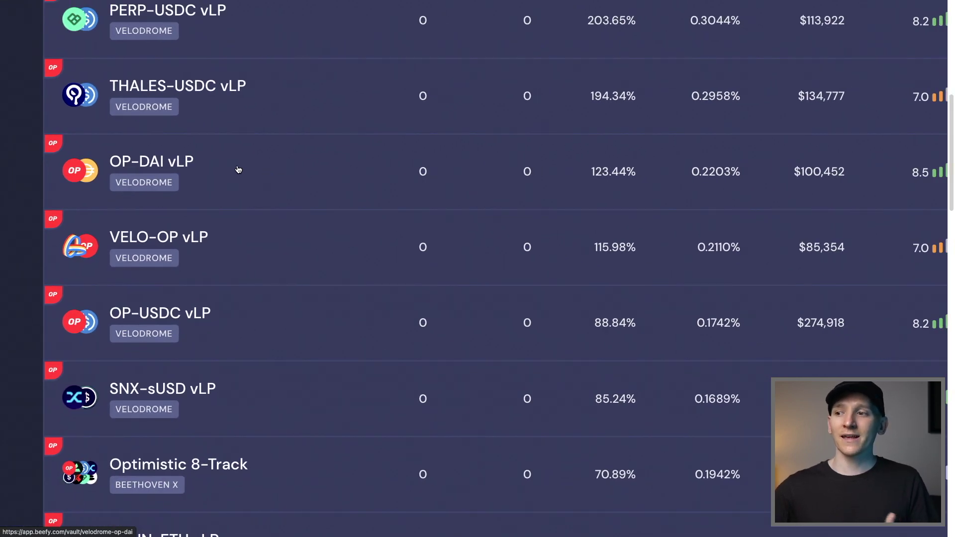
pyautogui.hscroll(-1, 238, 169)
pyautogui.moveTo(641, 176)
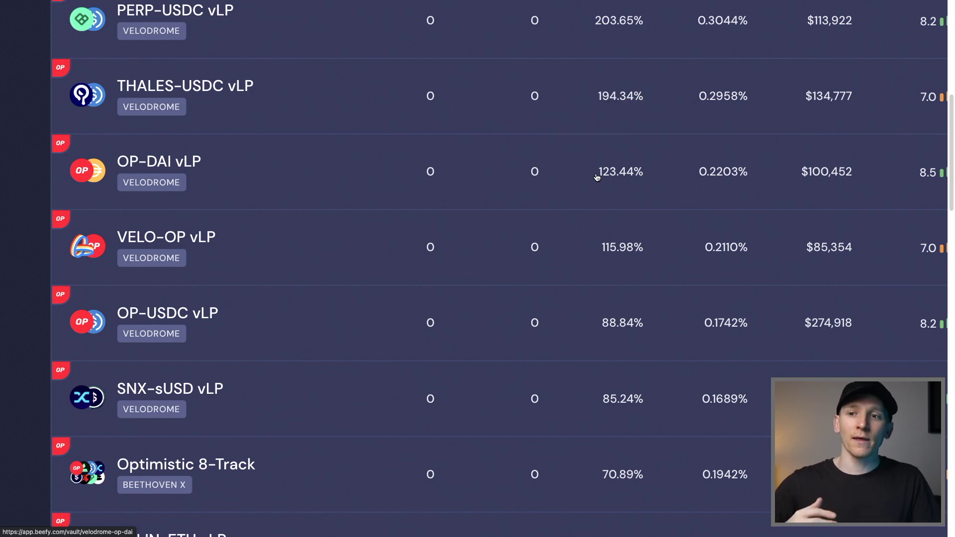
# Zoom the browser out twice and remove the Optimism filter to list vaults from all chains.
pyautogui.hotkey('ctrl', '-')
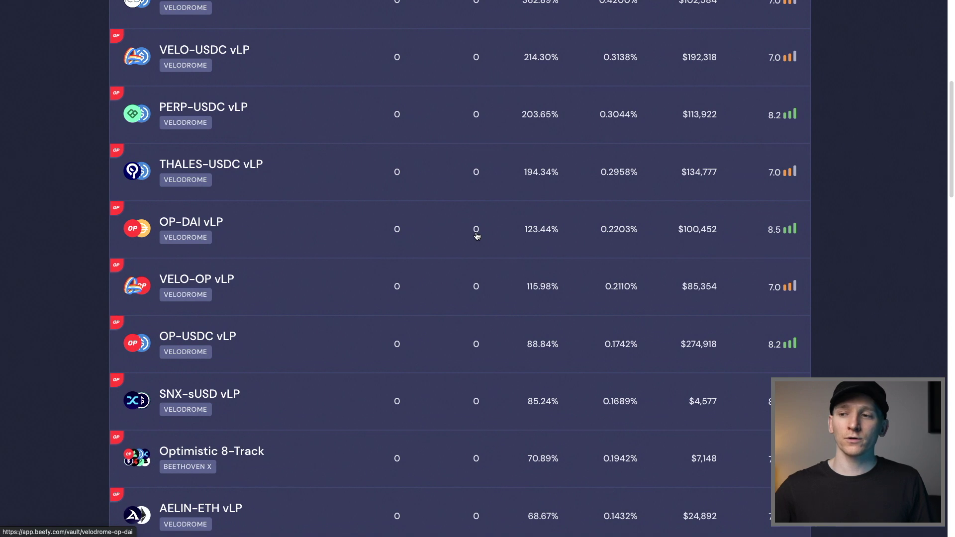
pyautogui.hotkey('ctrl', '-')
pyautogui.scroll(8, 443, 270)
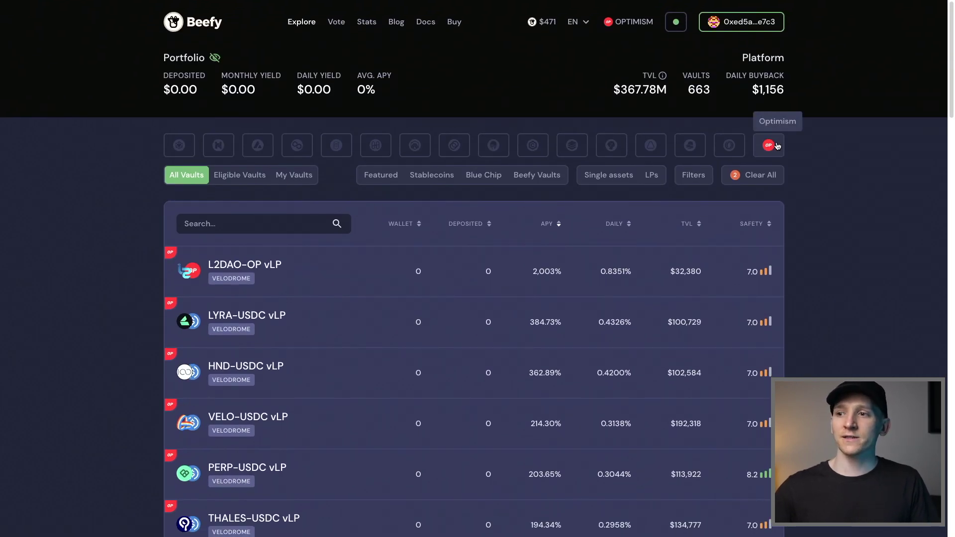
pyautogui.click(768, 156)
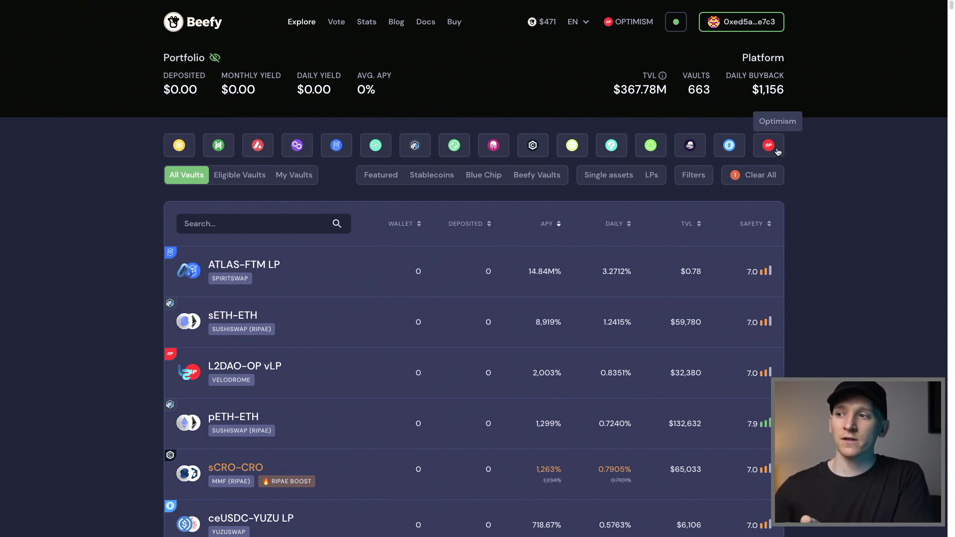
pyautogui.click(769, 146)
pyautogui.scroll(-15, 331, 371)
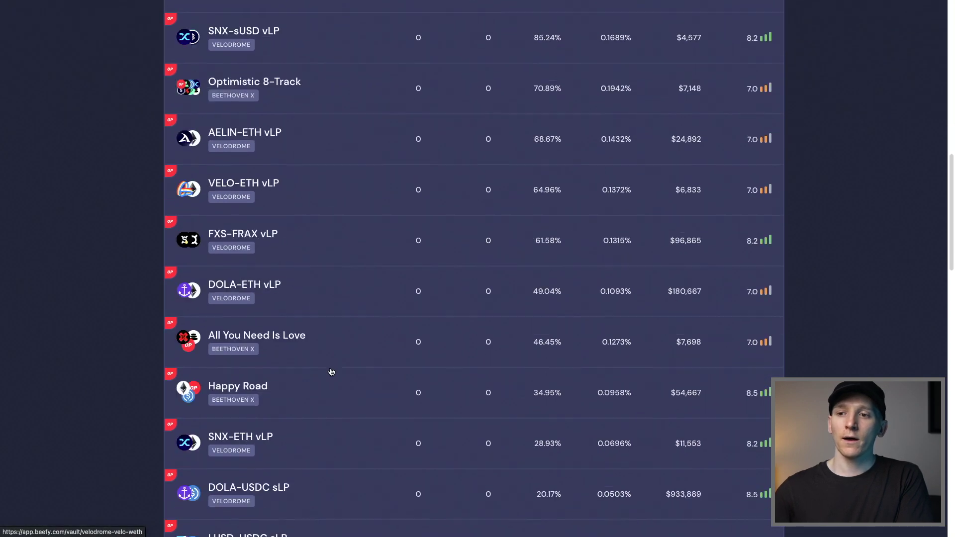
pyautogui.scroll(-10, 330, 372)
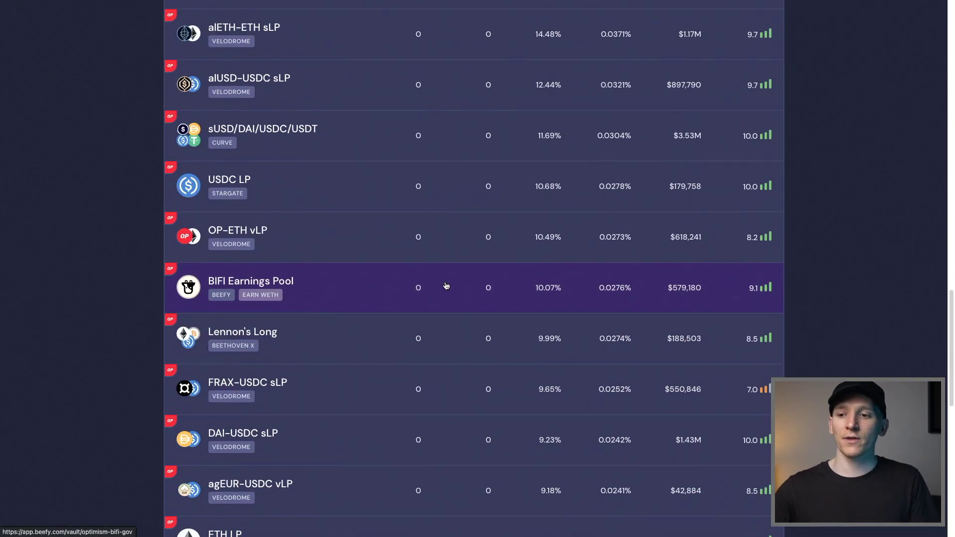
pyautogui.scroll(-10, 446, 299)
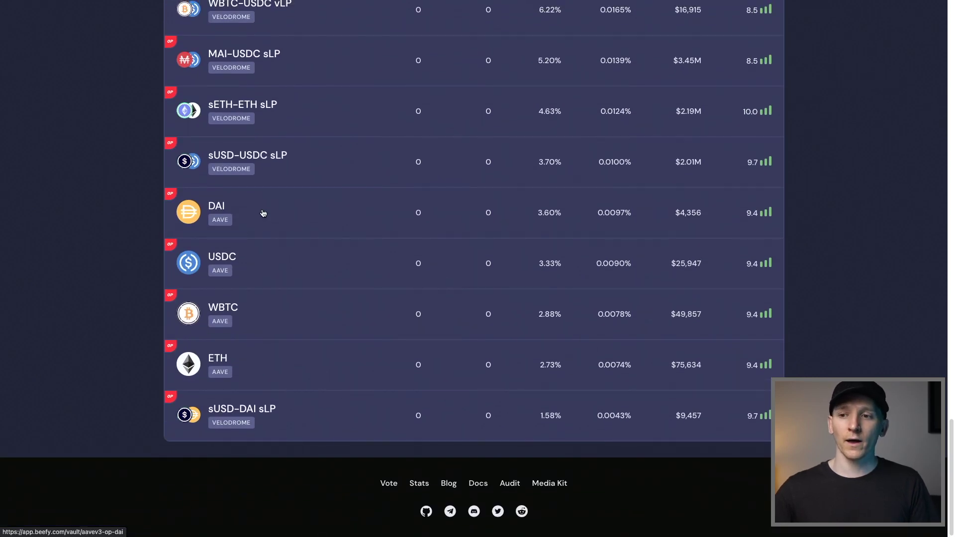
pyautogui.scroll(4, 479, 326)
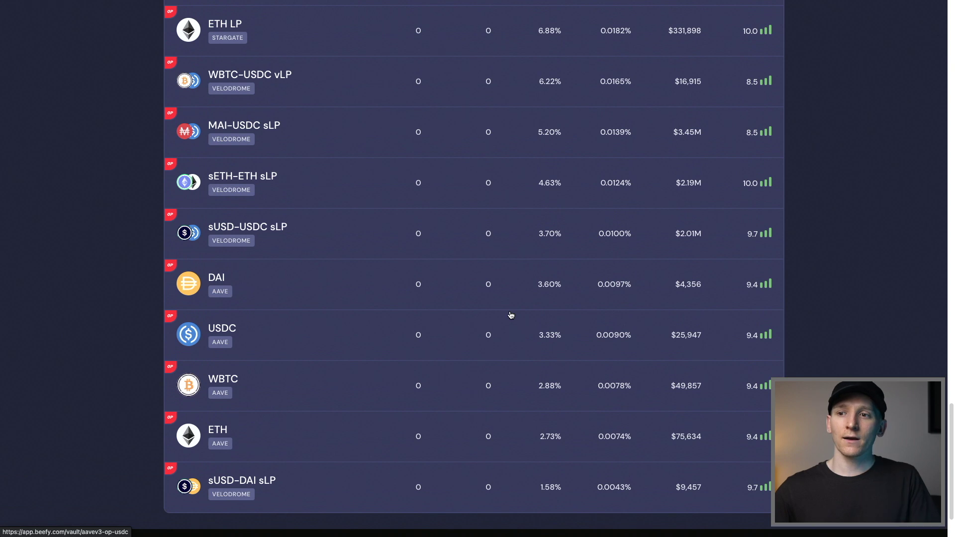
pyautogui.scroll(9, 511, 315)
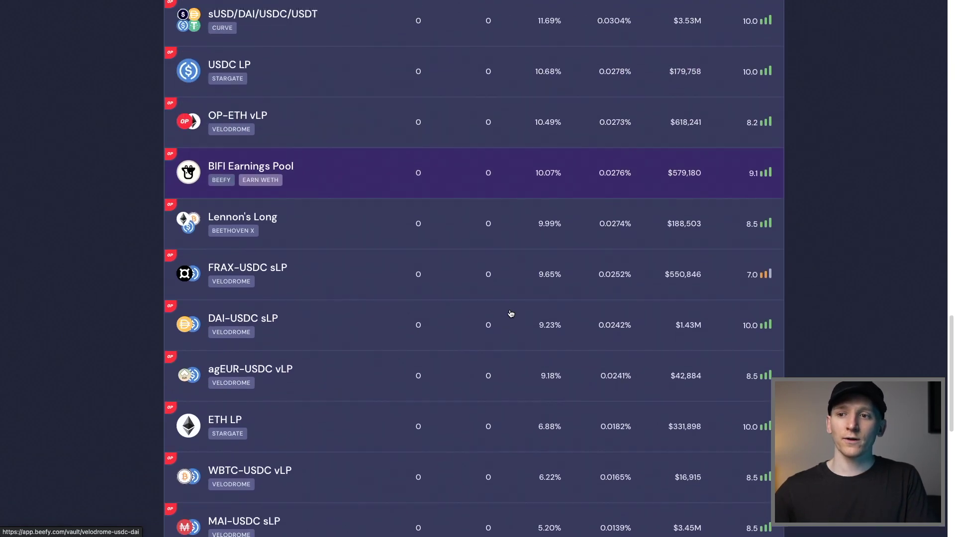
pyautogui.scroll(5, 491, 282)
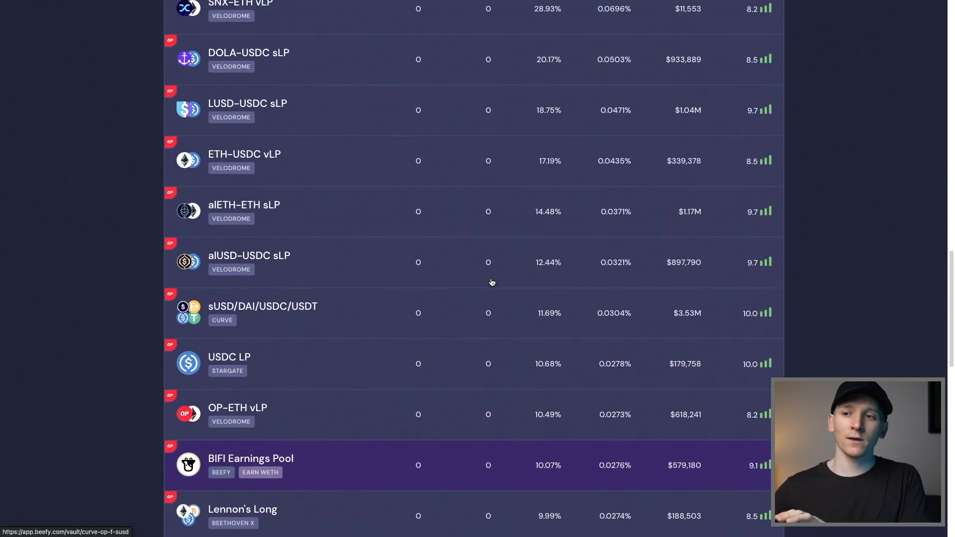
pyautogui.scroll(1, 491, 283)
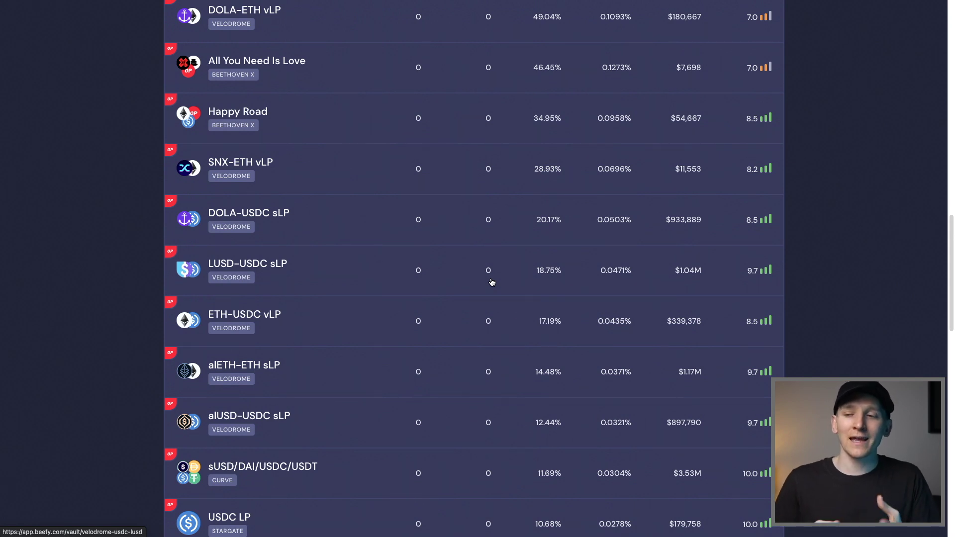
pyautogui.scroll(15, 491, 282)
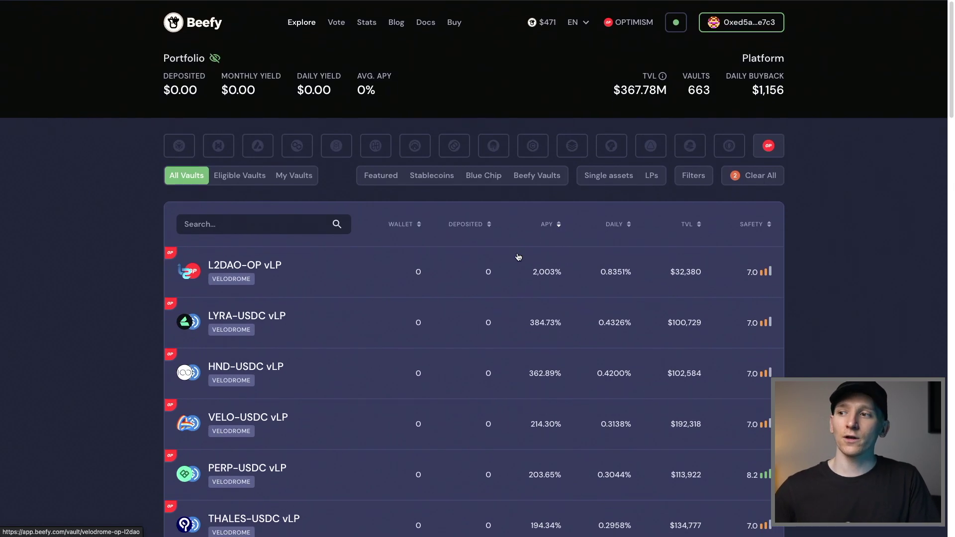